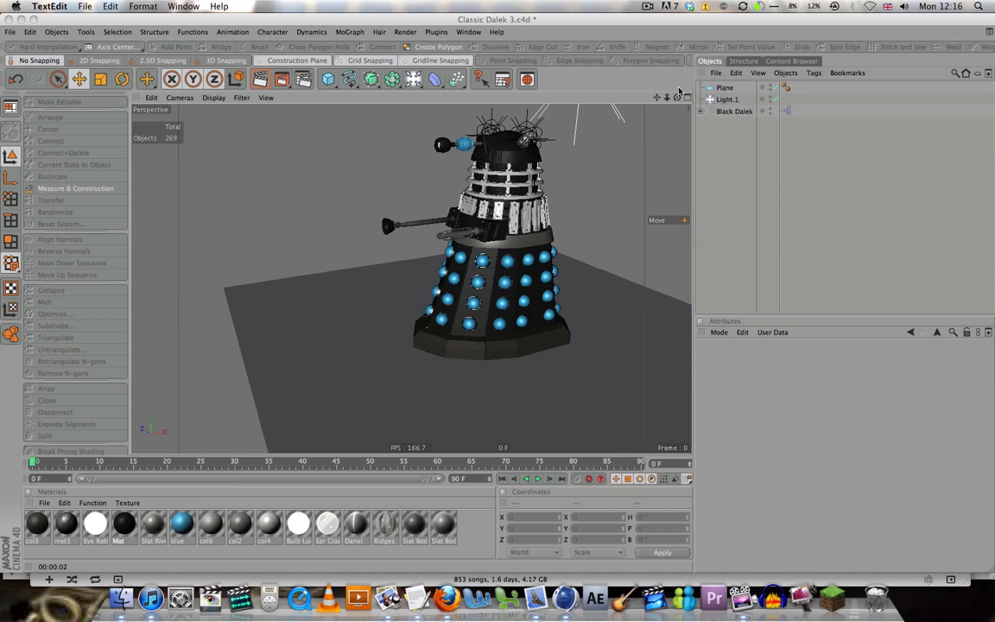
Step: Add a light object to the Dalek scene
left_click_drag(661, 97, 730, 98)
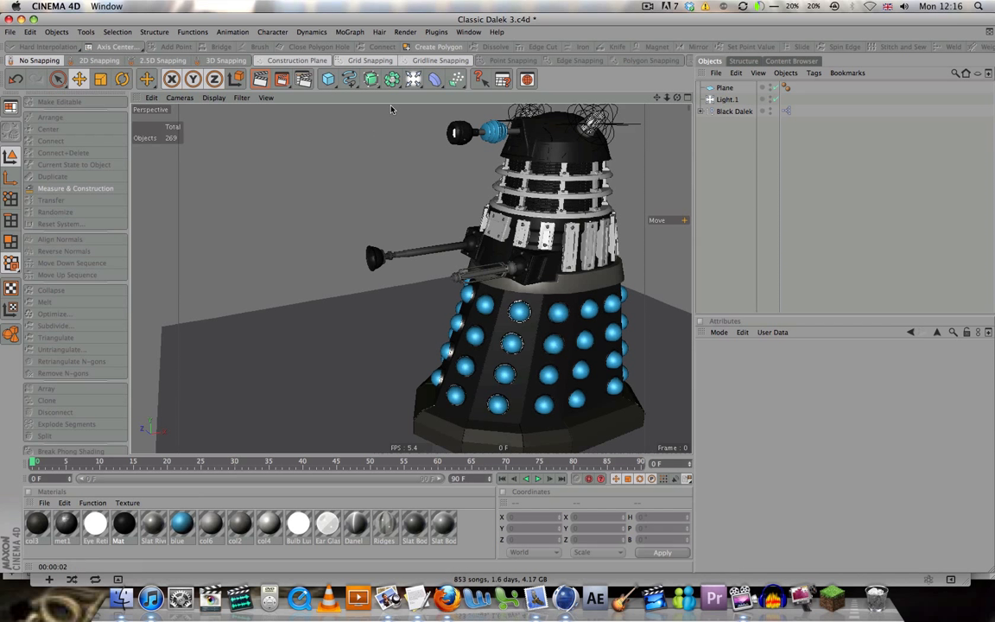
left_click(370, 81)
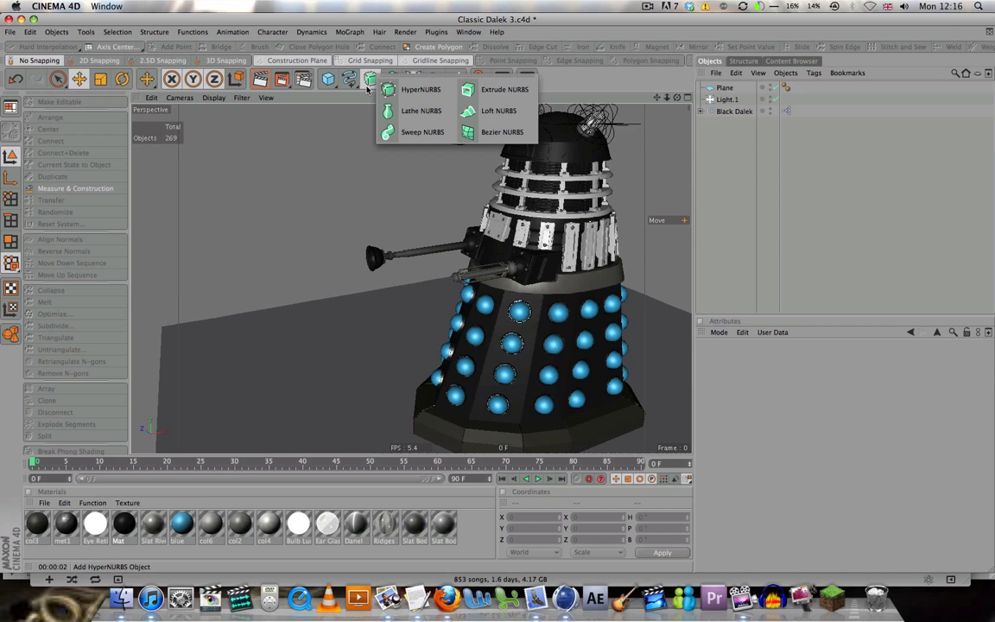
left_click(367, 90)
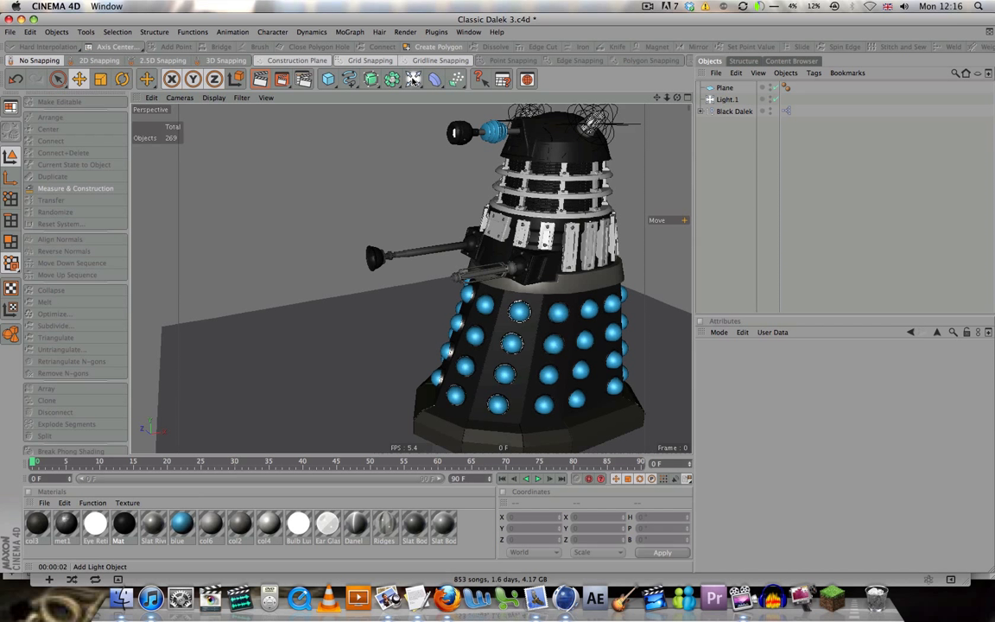
left_click(414, 79)
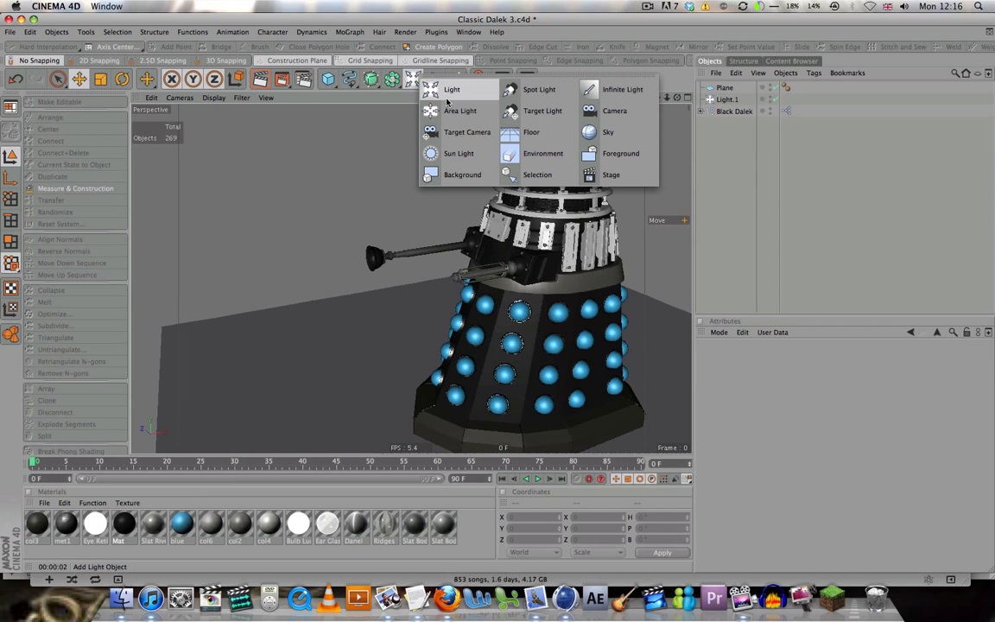
left_click(437, 89)
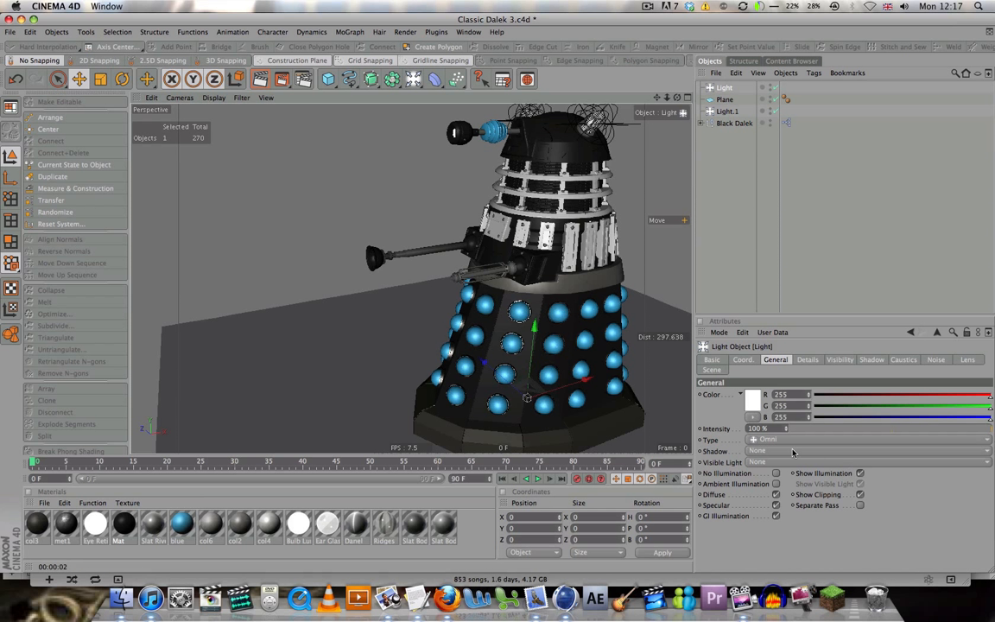
Step: Set the new light's visible light option to Visible and its type to Parallel Spot
left_click(779, 462)
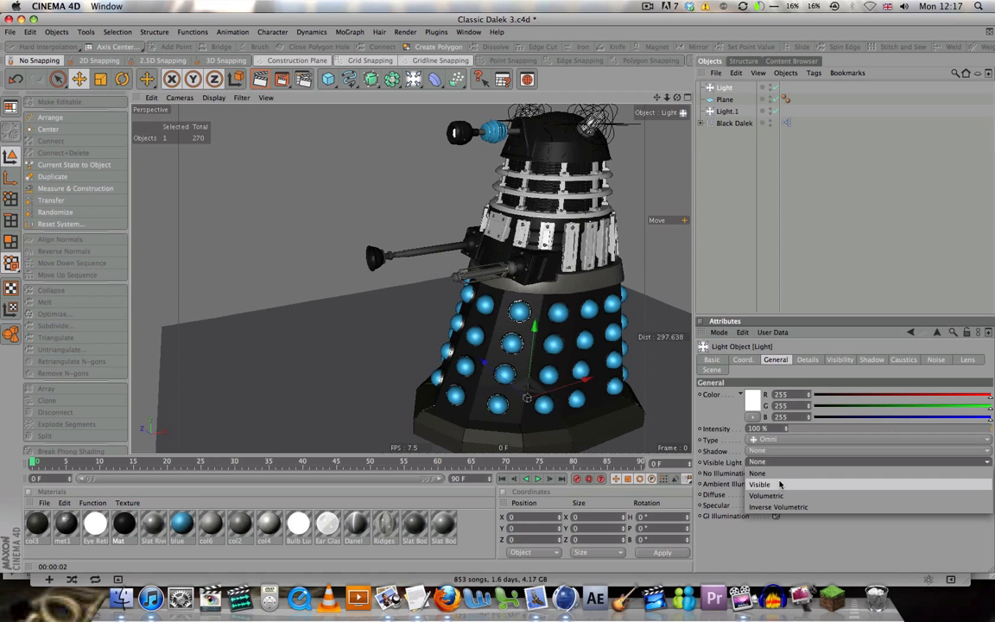
left_click(778, 483)
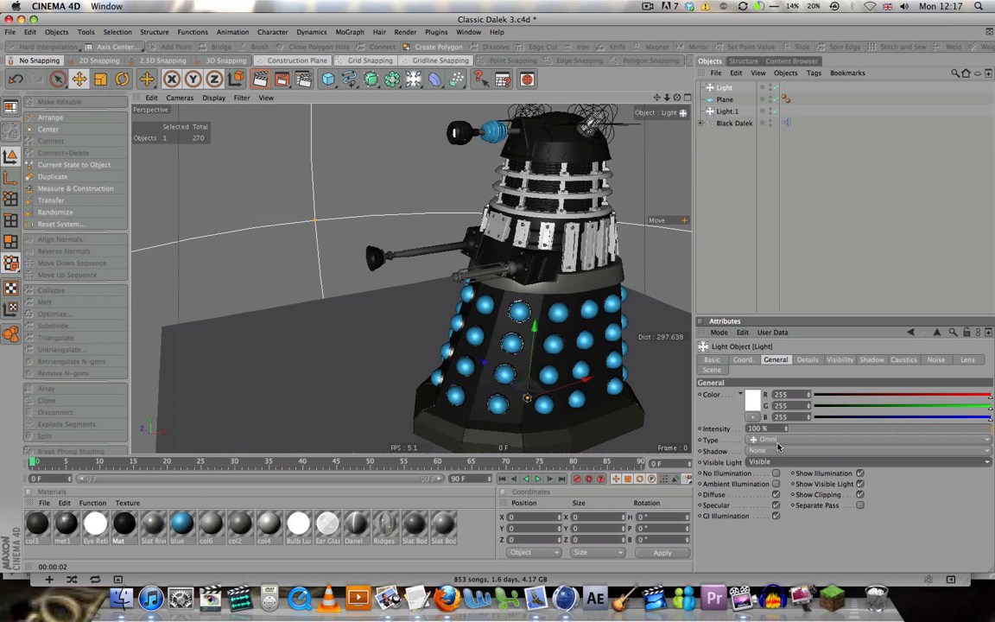
left_click(779, 441)
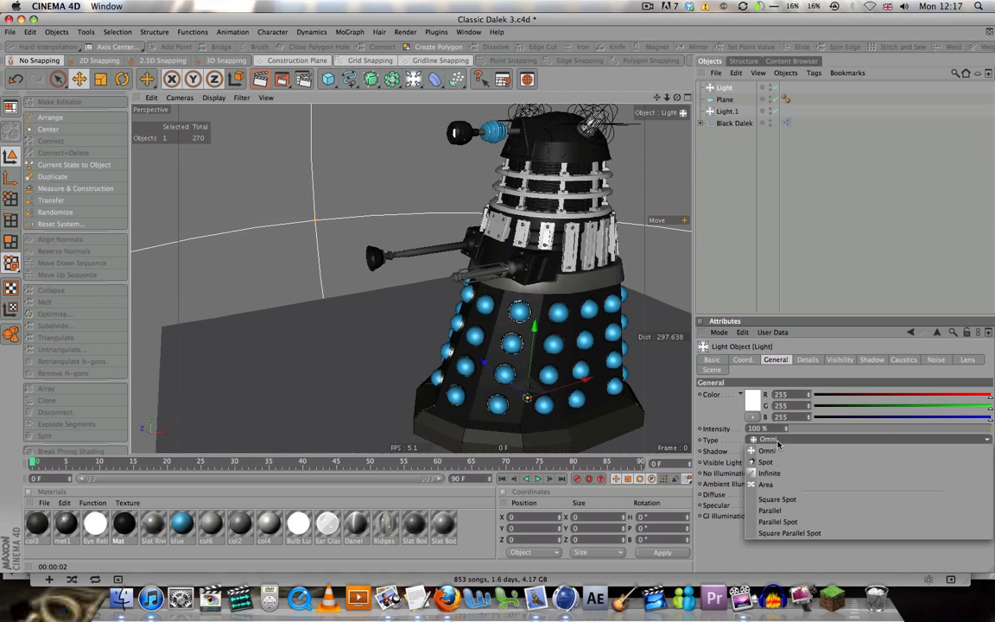
left_click(812, 522)
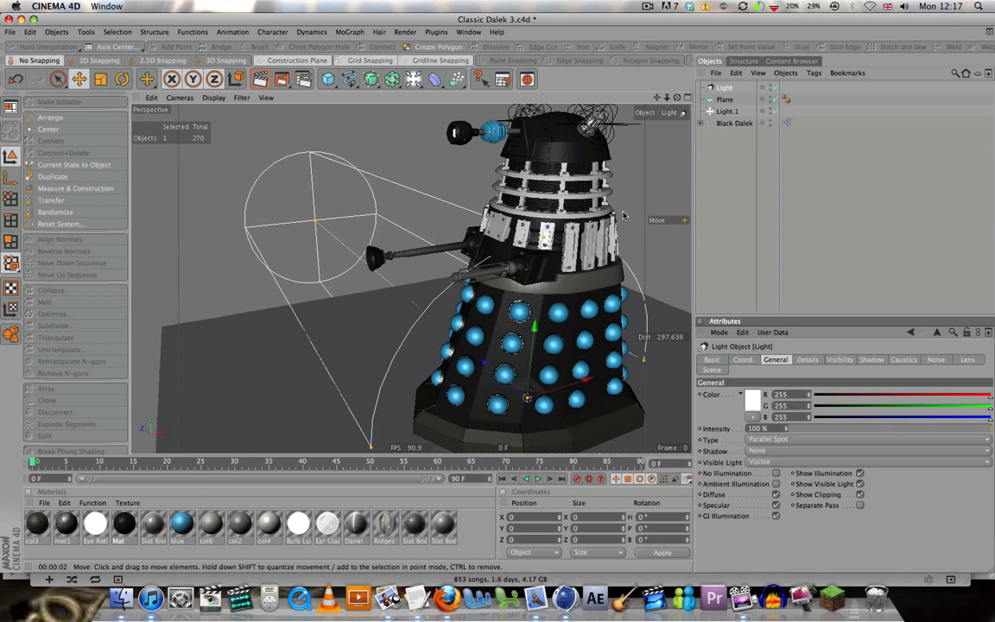
Step: Make the new light a child of the Gun null inside the Black Dalek's Shoulders group
left_click(700, 124)
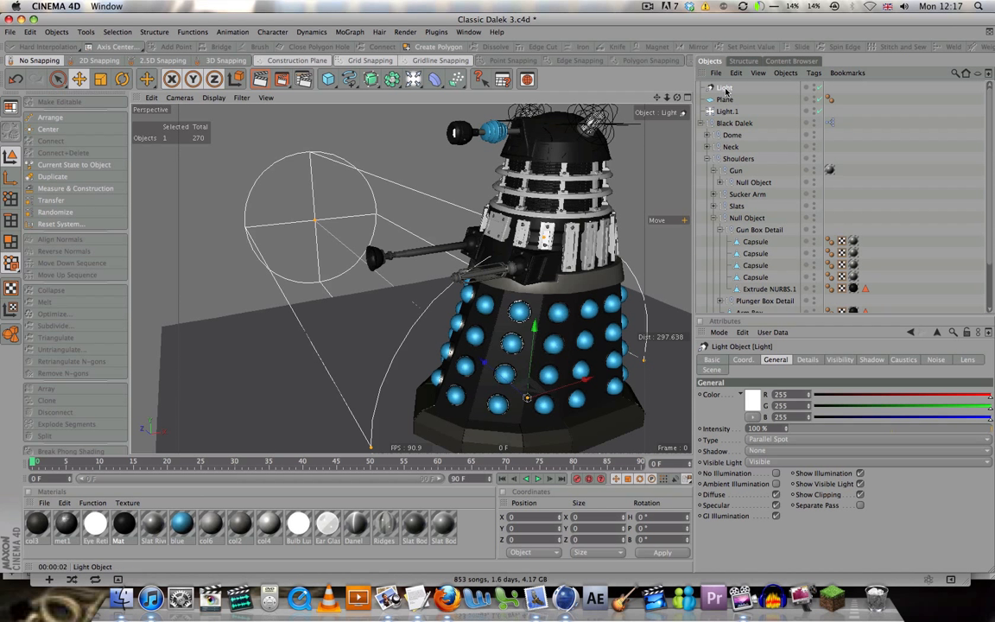
left_click_drag(765, 170, 733, 172)
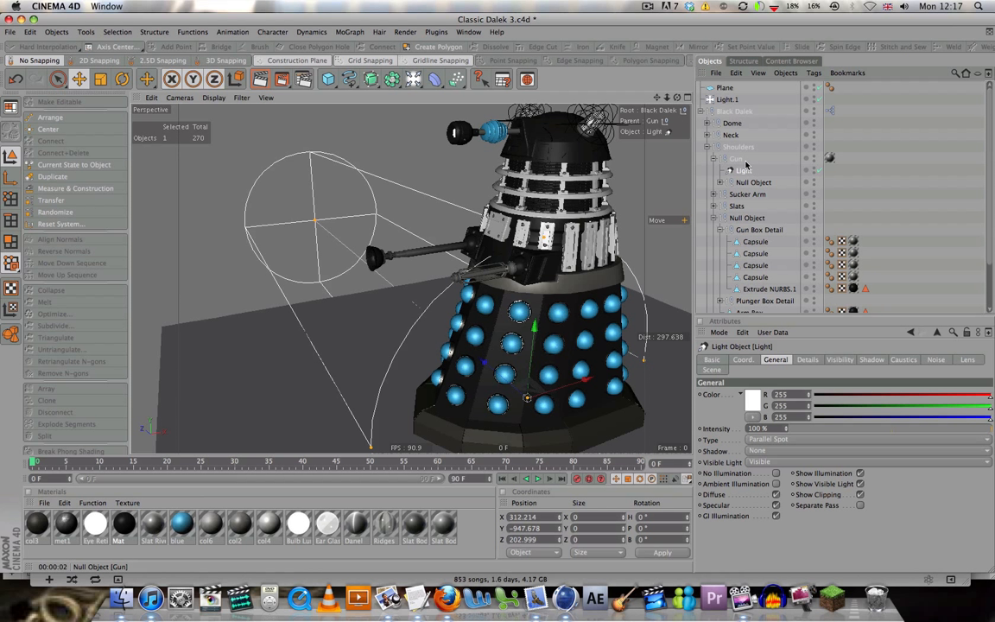
left_click(735, 160)
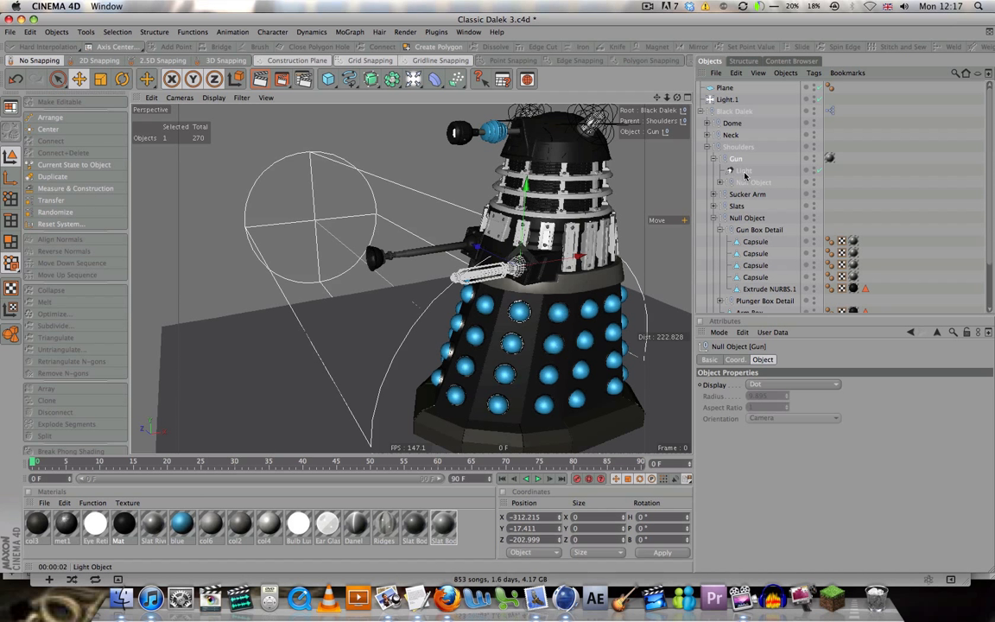
Step: Zero the light's X, Y and Z position relative to the Gun null
left_click(745, 172)
left_click(521, 516)
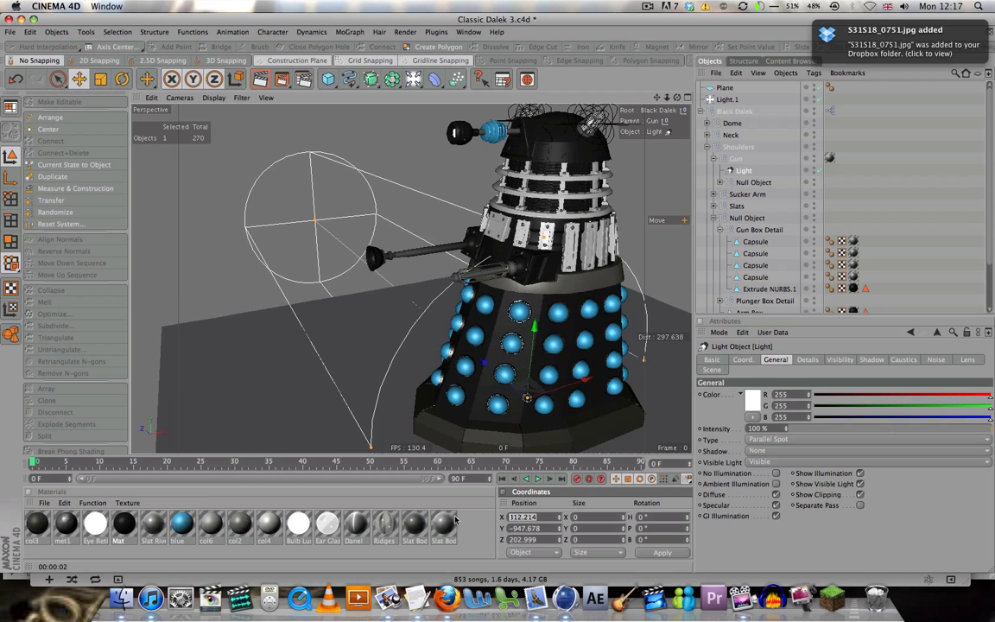
type("0")
key("Return")
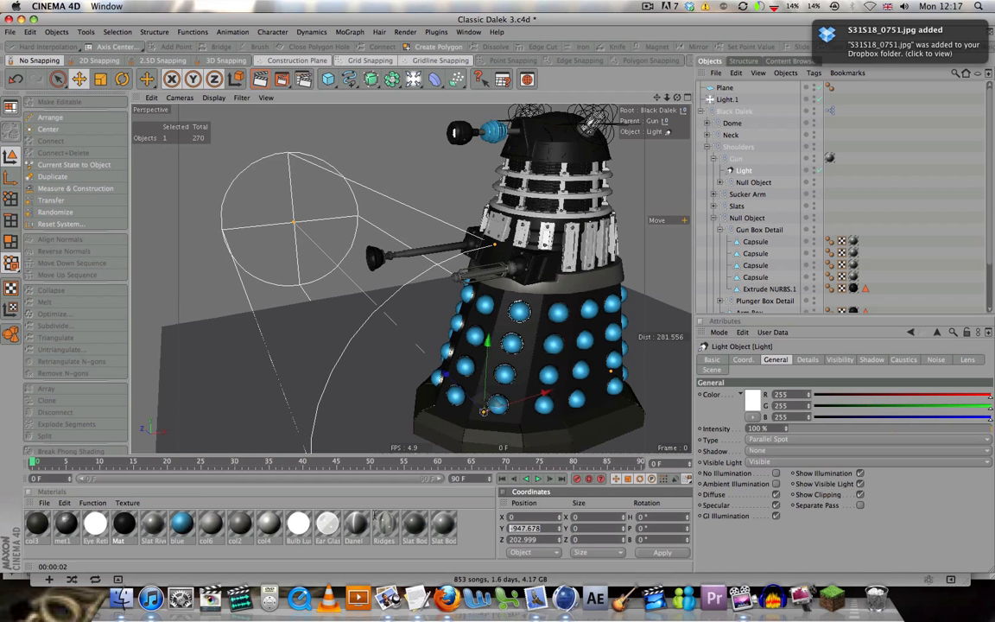
key("Tab")
type("0")
key("Return")
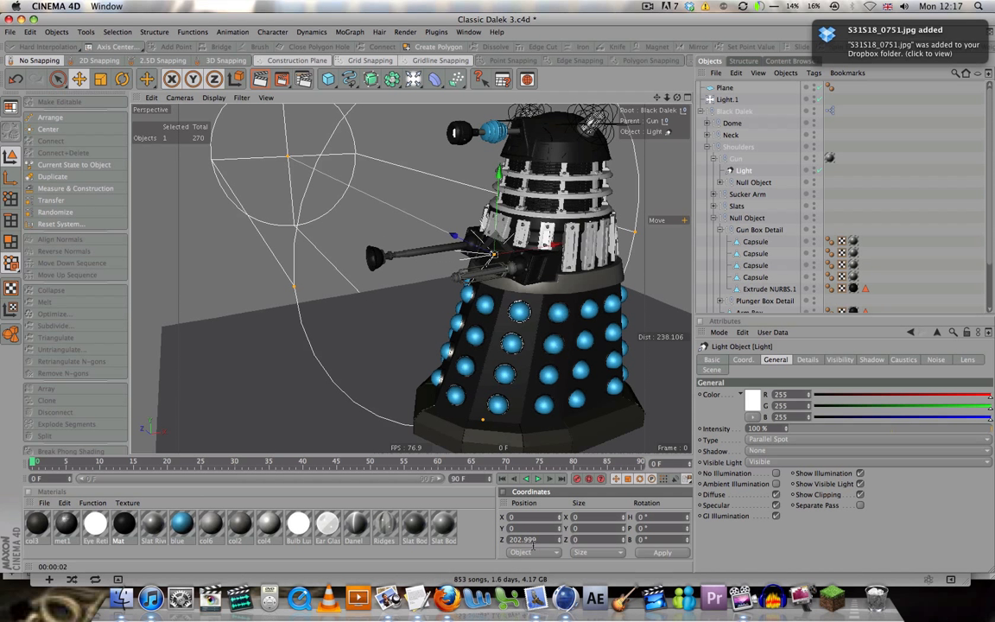
type("0")
key("Return")
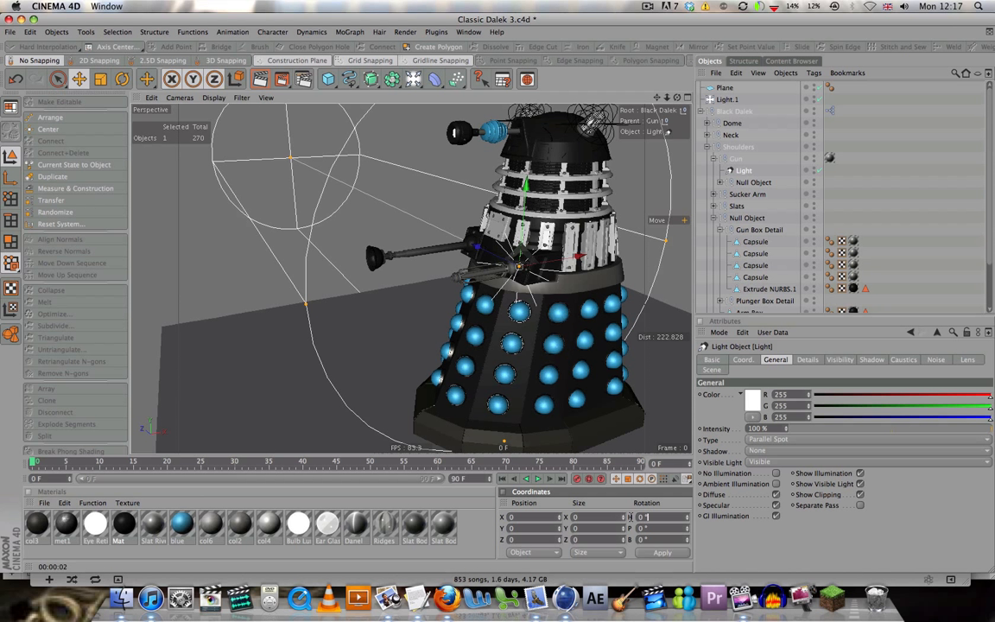
Step: Set the light's heading rotation to 90° so it points along the gun
left_click(647, 516)
type("90")
key("Return")
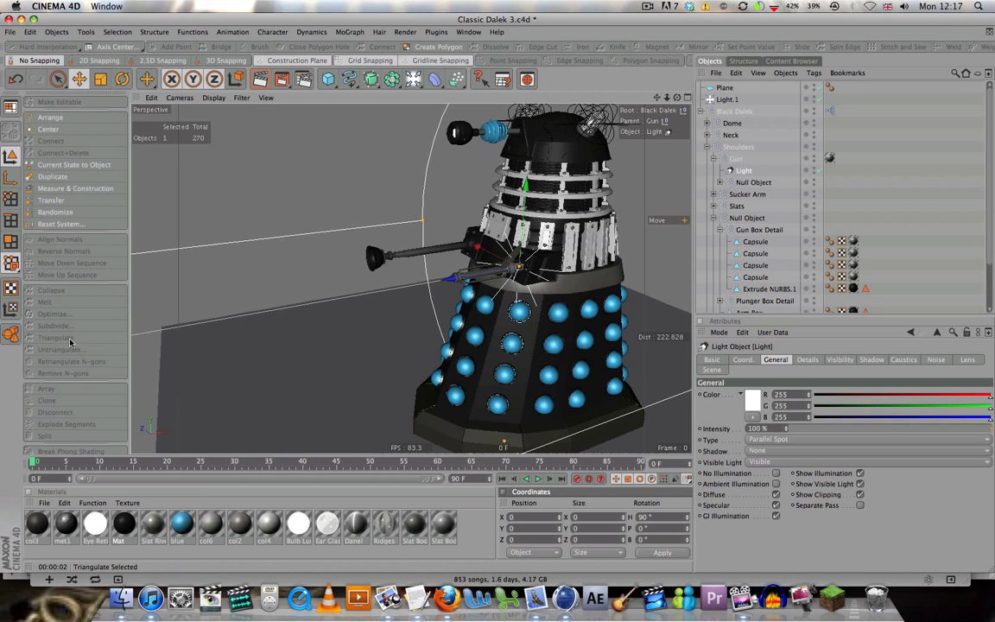
Step: Take the light out of the Black Dalek hierarchy to the top level and move it along the gun to X about -65
left_click_drag(742, 172, 720, 106)
left_click(699, 123)
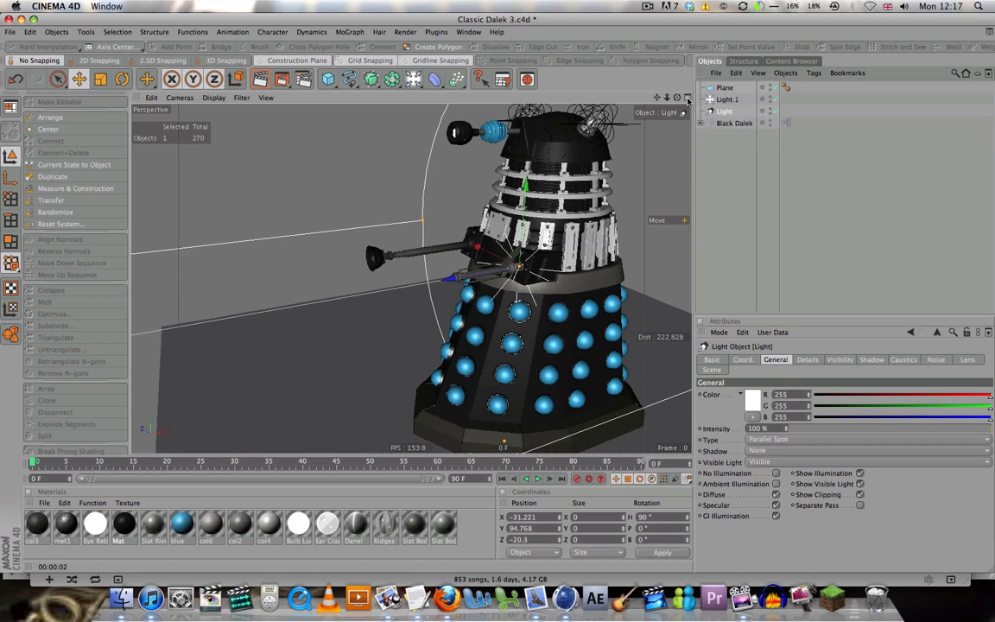
left_click(687, 98)
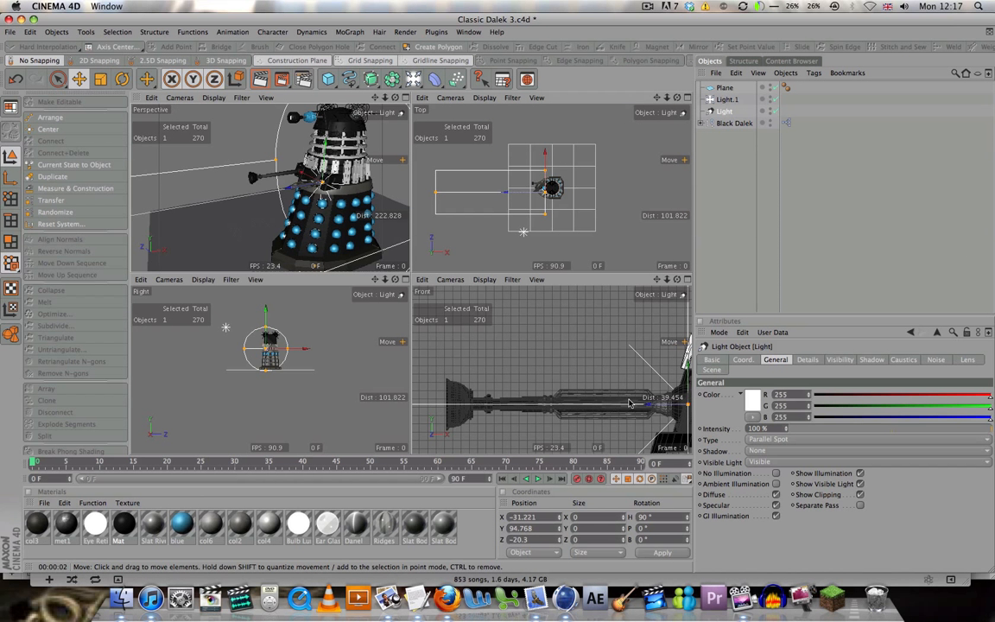
left_click_drag(627, 380, 509, 406)
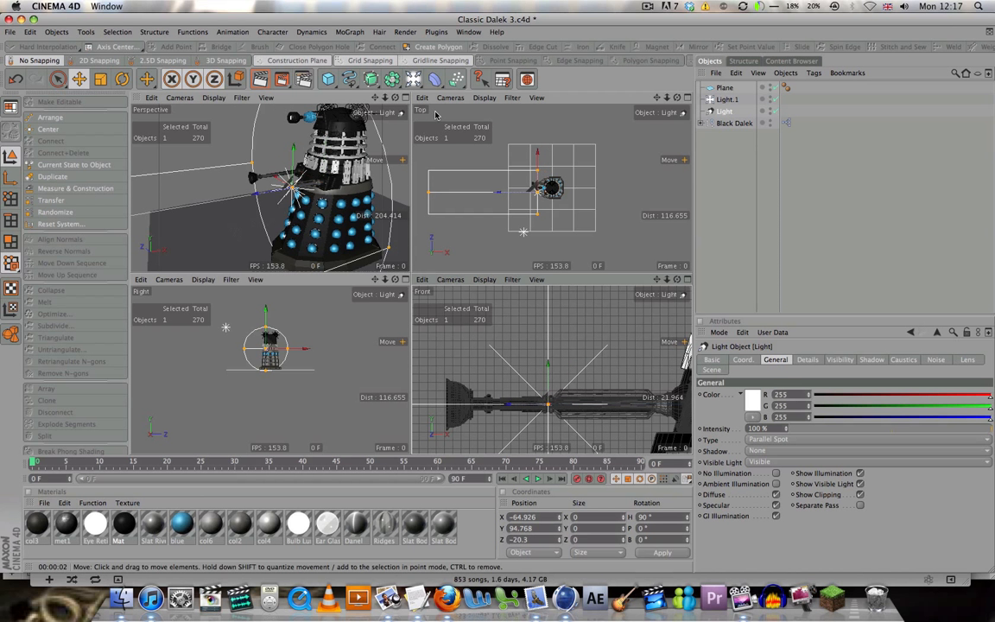
left_click(406, 100)
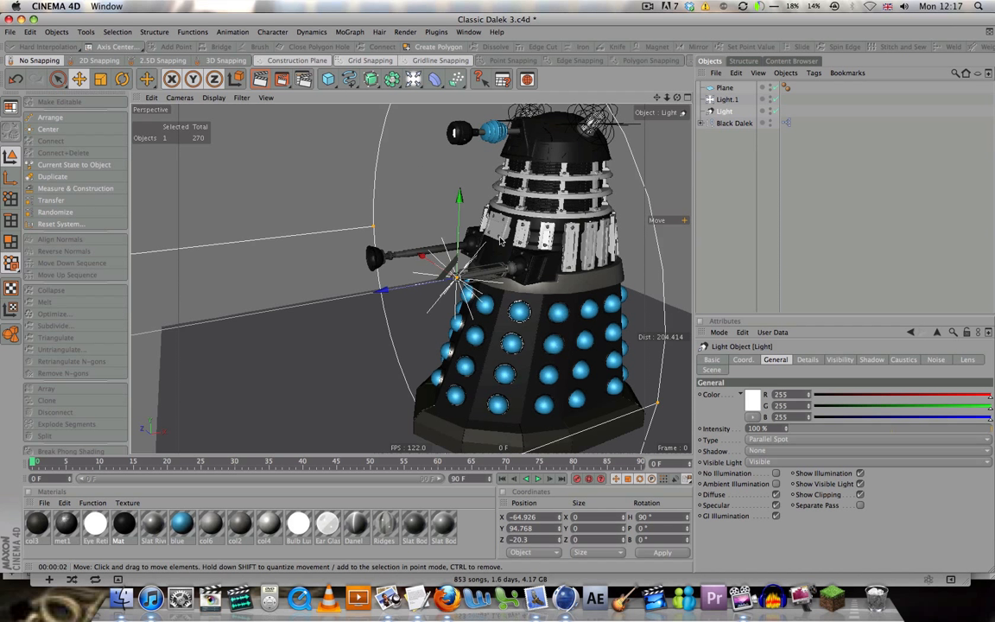
Step: Set the light's falloff to Inverse Square
left_click(803, 361)
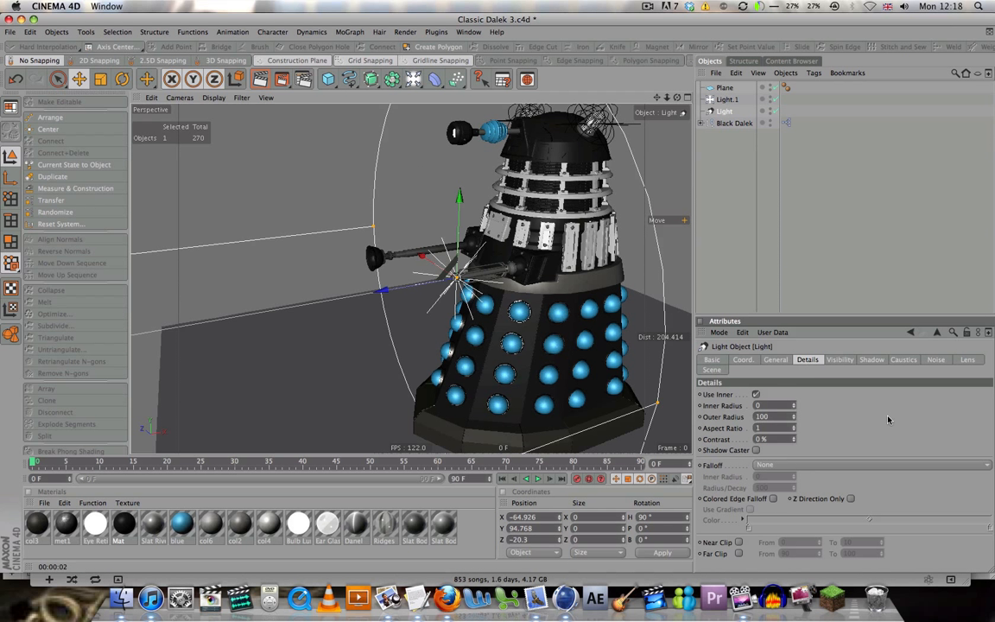
left_click(808, 468)
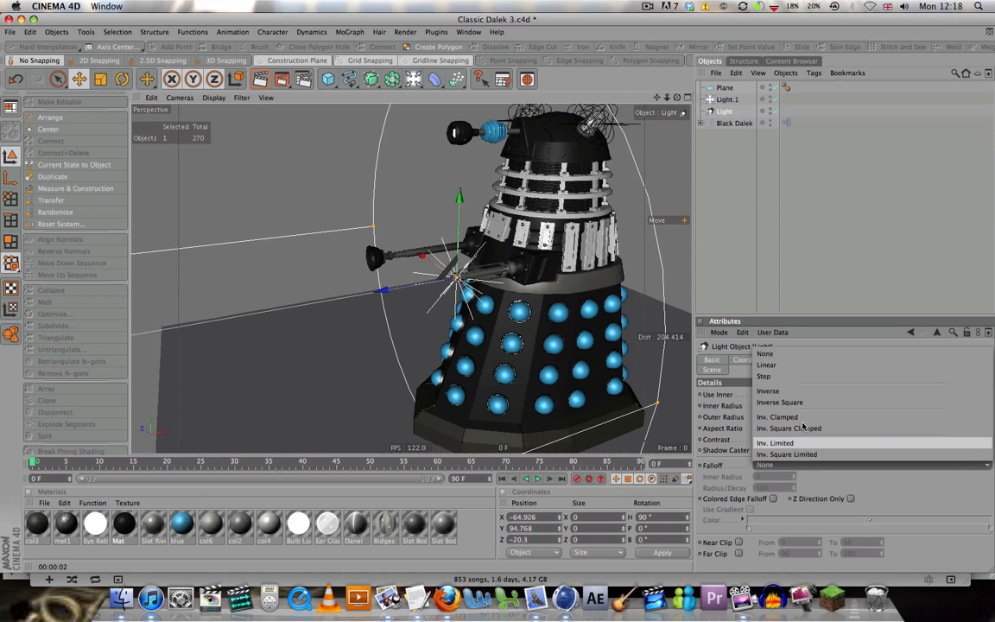
left_click(820, 458)
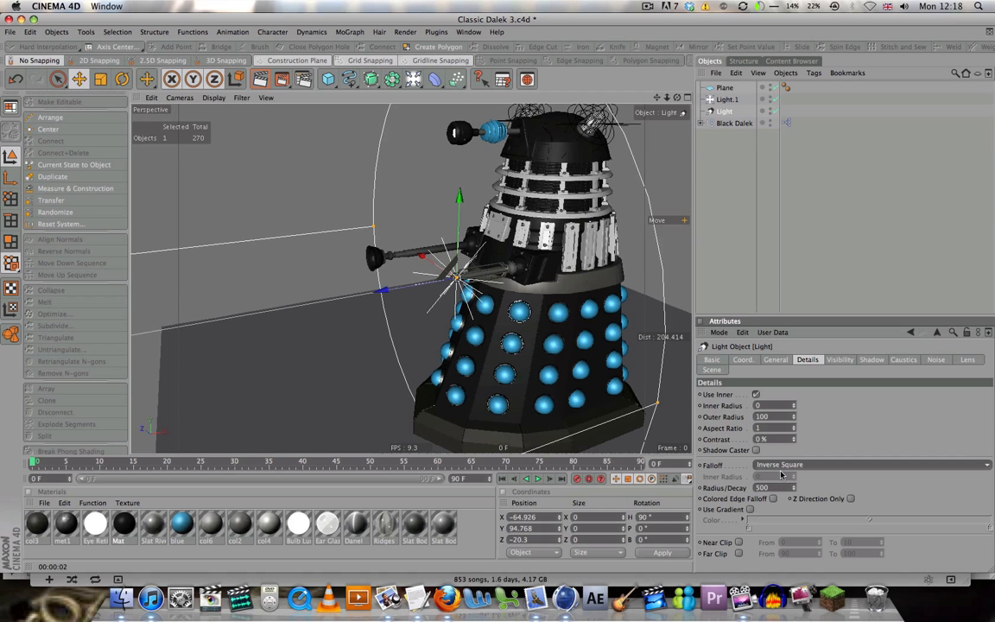
left_click(842, 360)
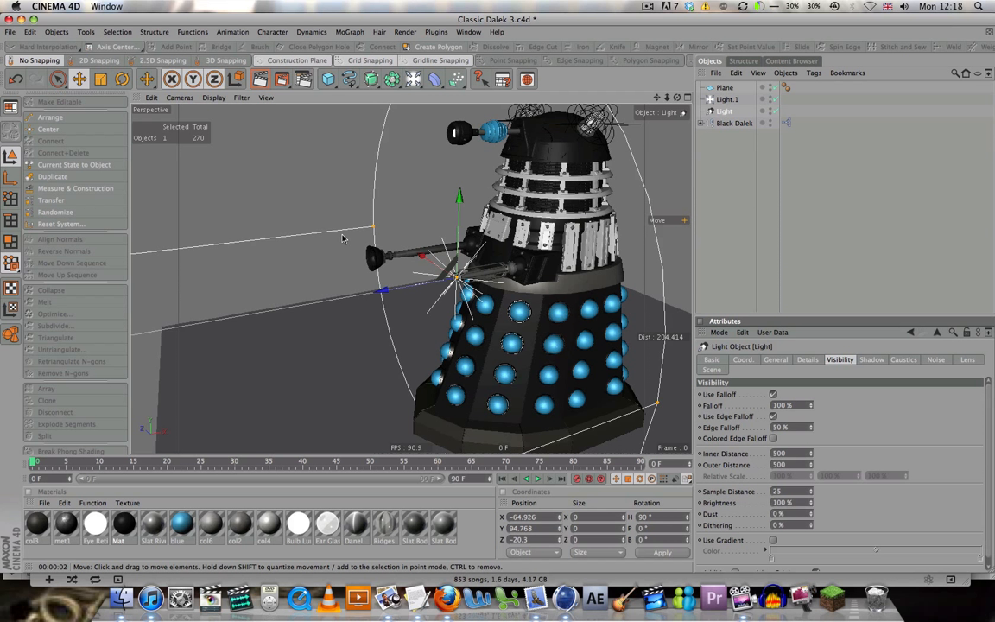
left_click(782, 361)
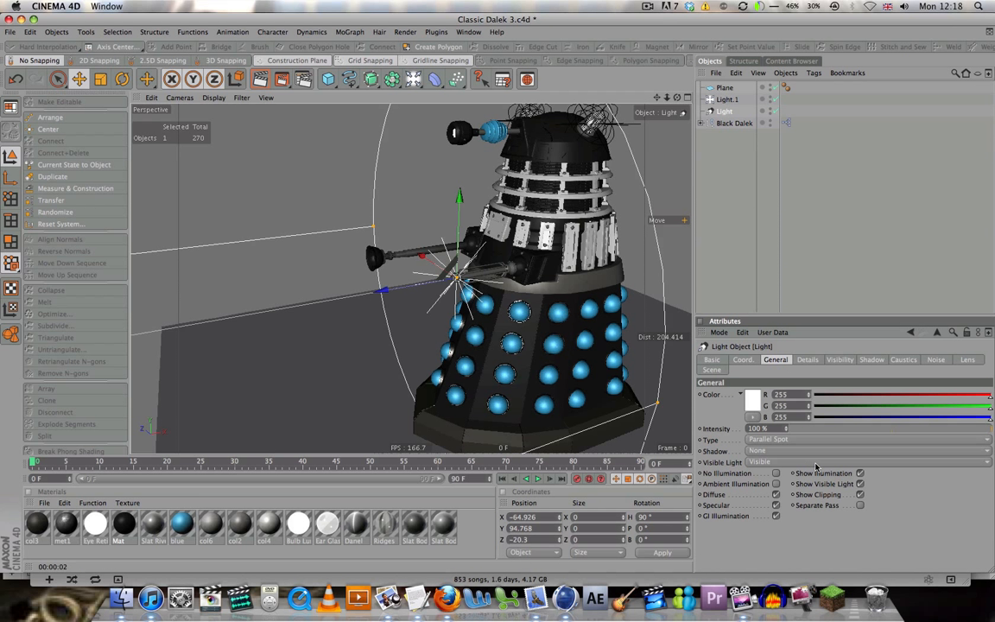
left_click(808, 360)
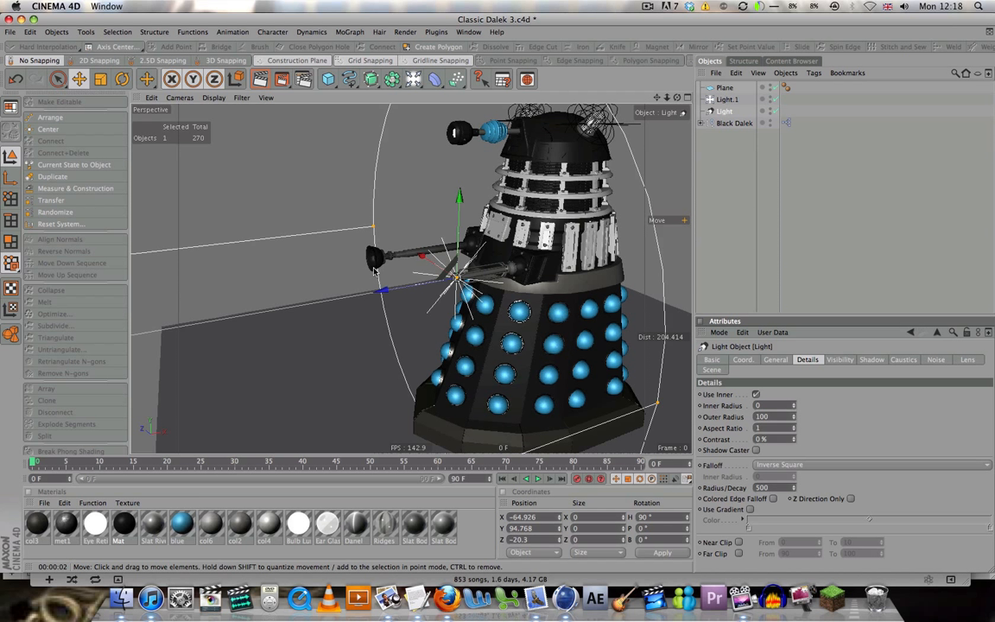
left_click(841, 361)
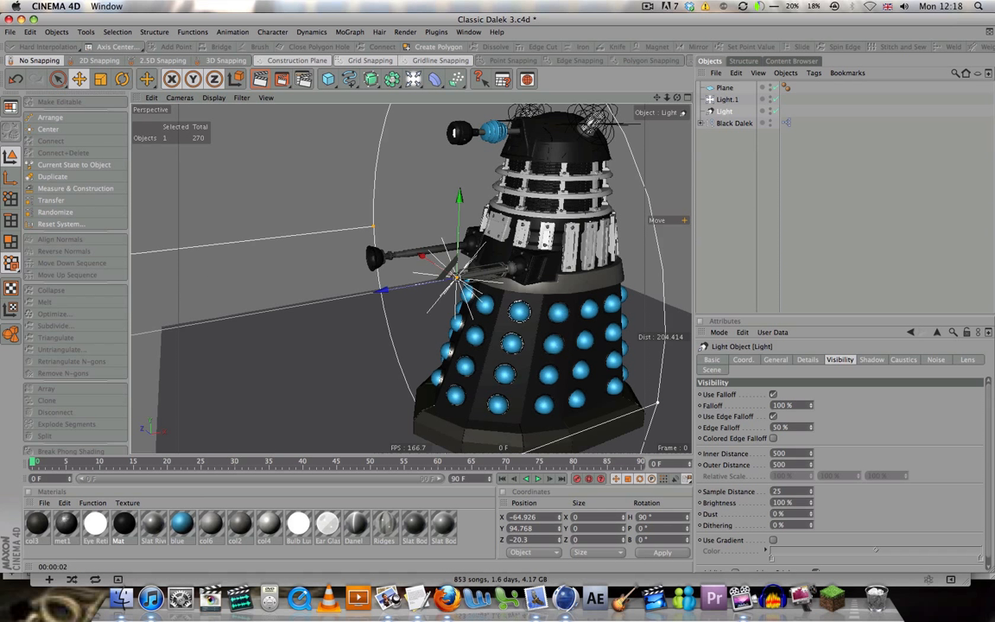
Step: Narrow the light beam by setting its outer radius to 2
left_click_drag(657, 402, 473, 287)
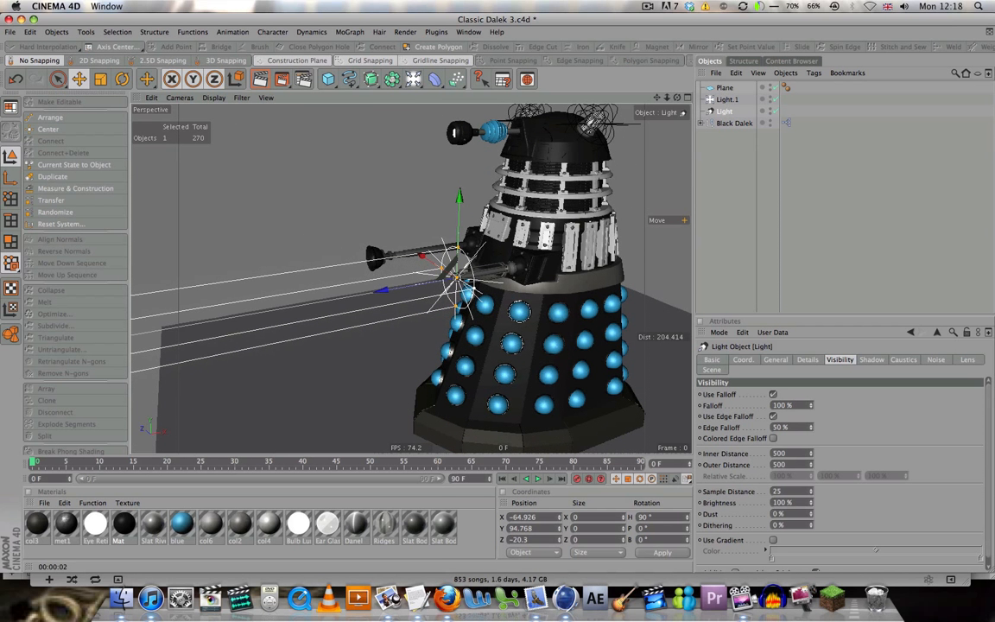
left_click(806, 359)
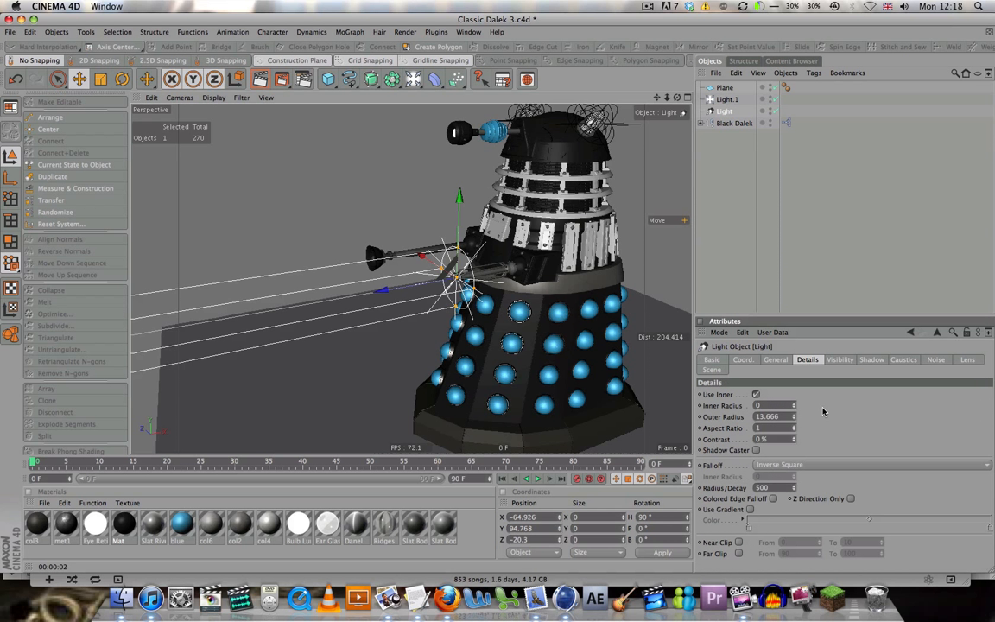
left_click(781, 416)
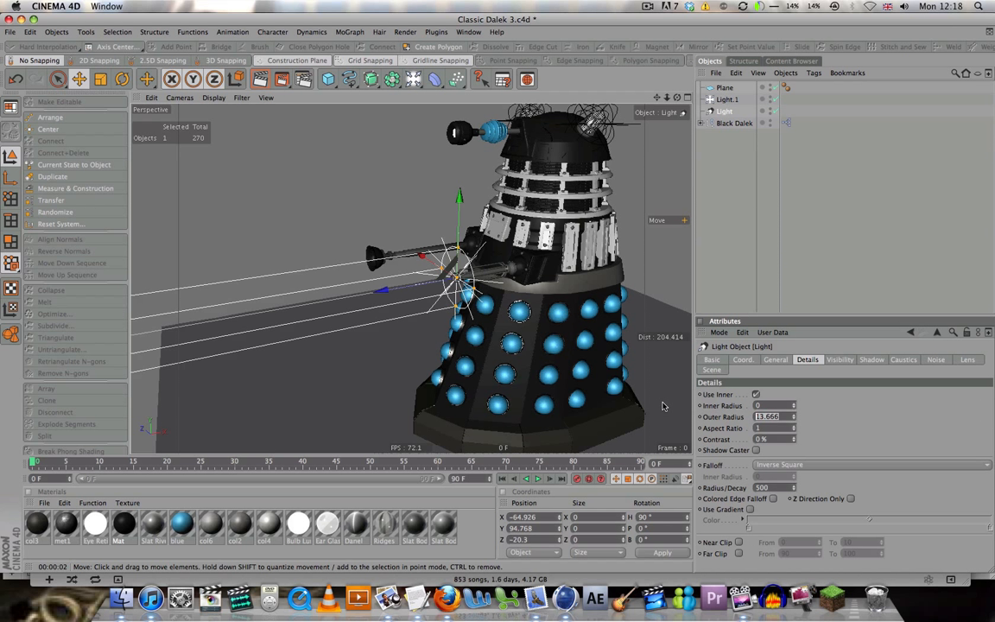
type("2")
key("Return")
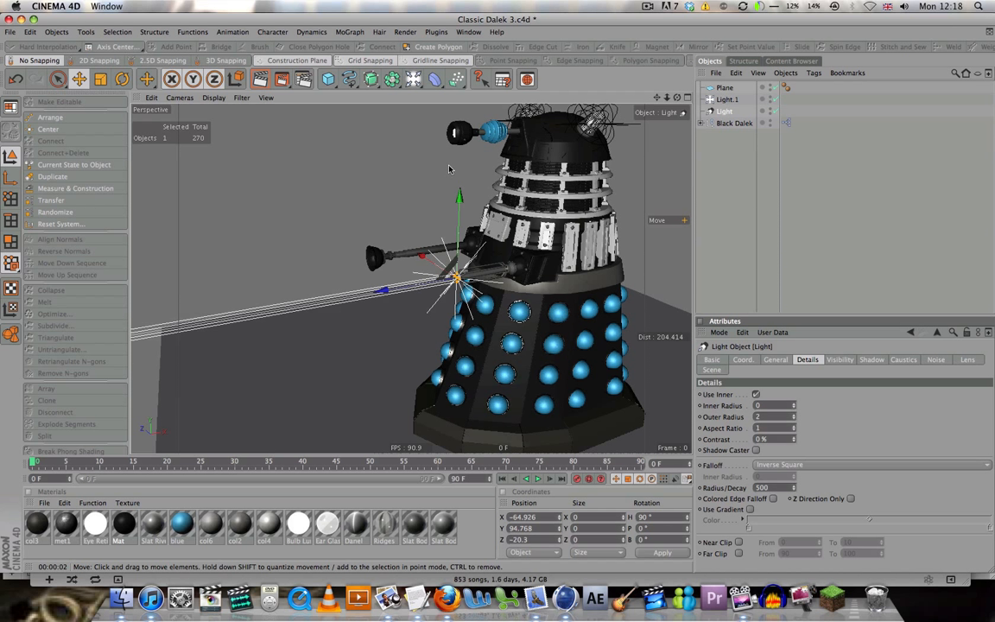
Step: Render the perspective view to check the beam, and move the light back into the gun to X about -35
left_click(260, 79)
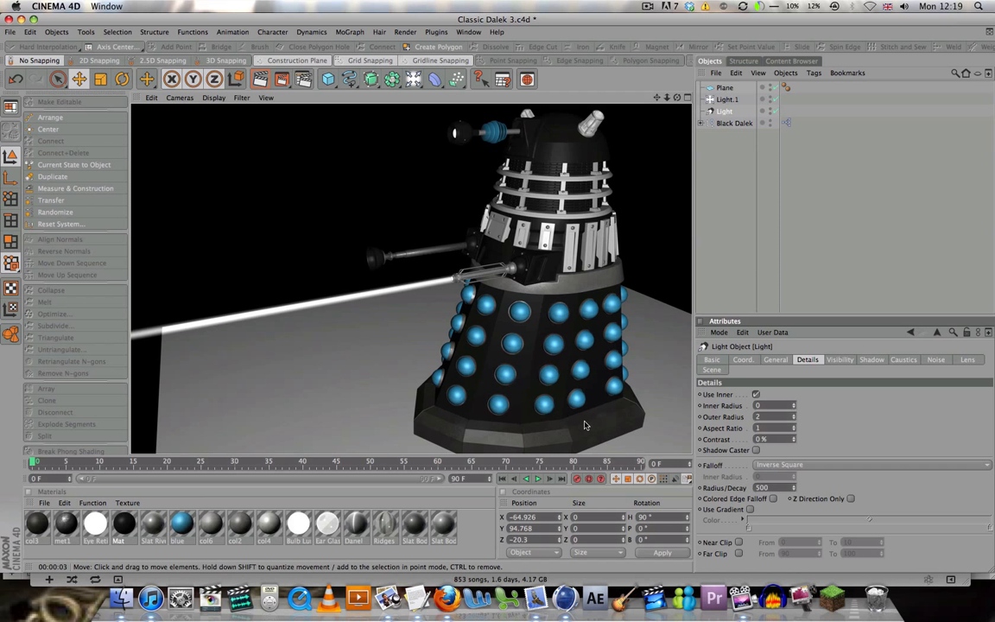
left_click(464, 269)
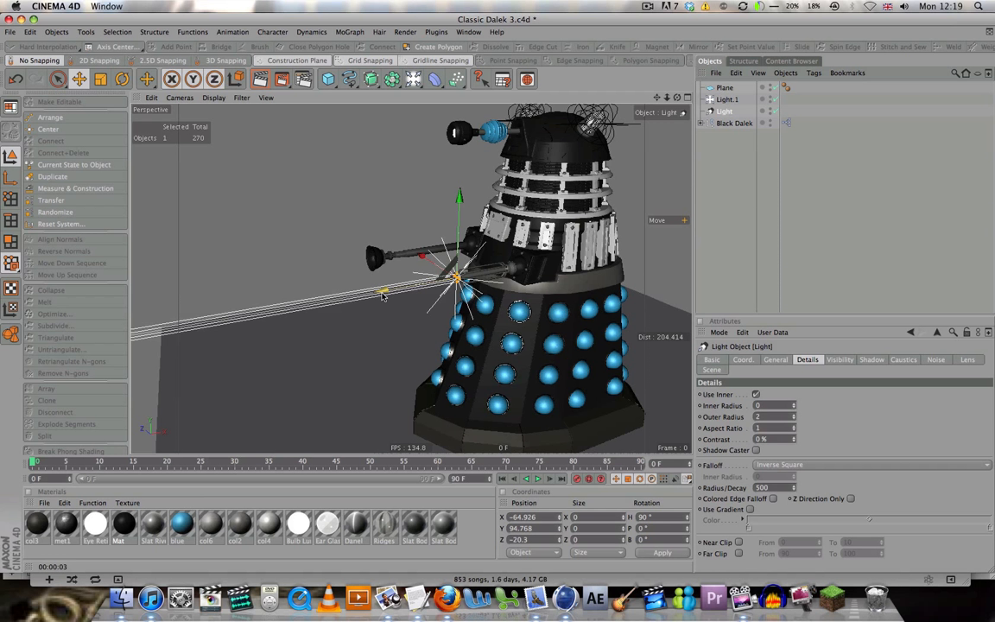
mouse_move(383, 295)
left_mouse_down()
mouse_move(405, 285)
mouse_move(386, 295)
left_mouse_up()
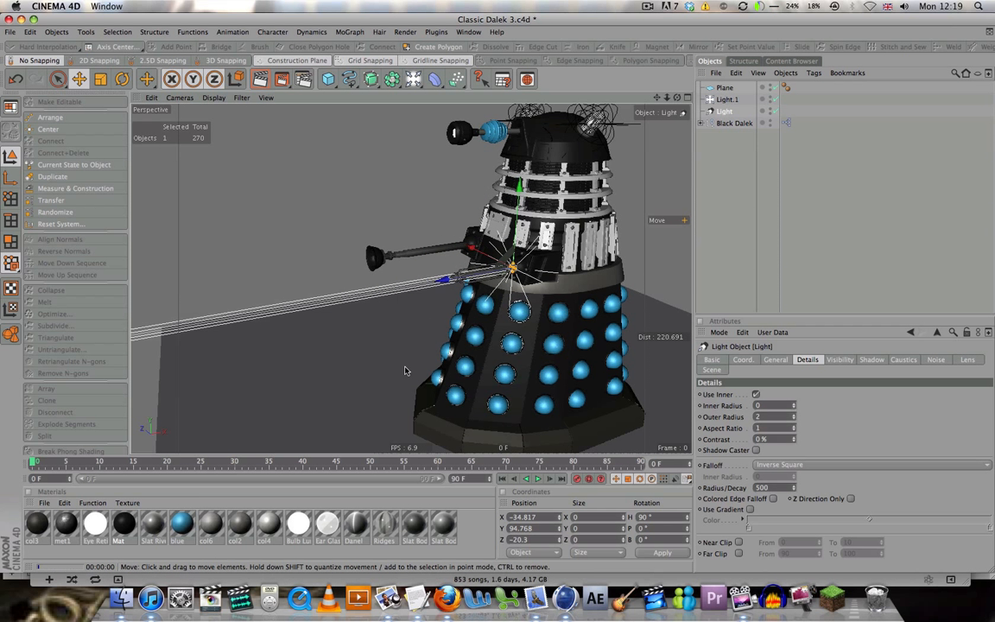
Step: Render the perspective view to check the beam, and move the light out along the gun to X about -65
key("ctrl+r")
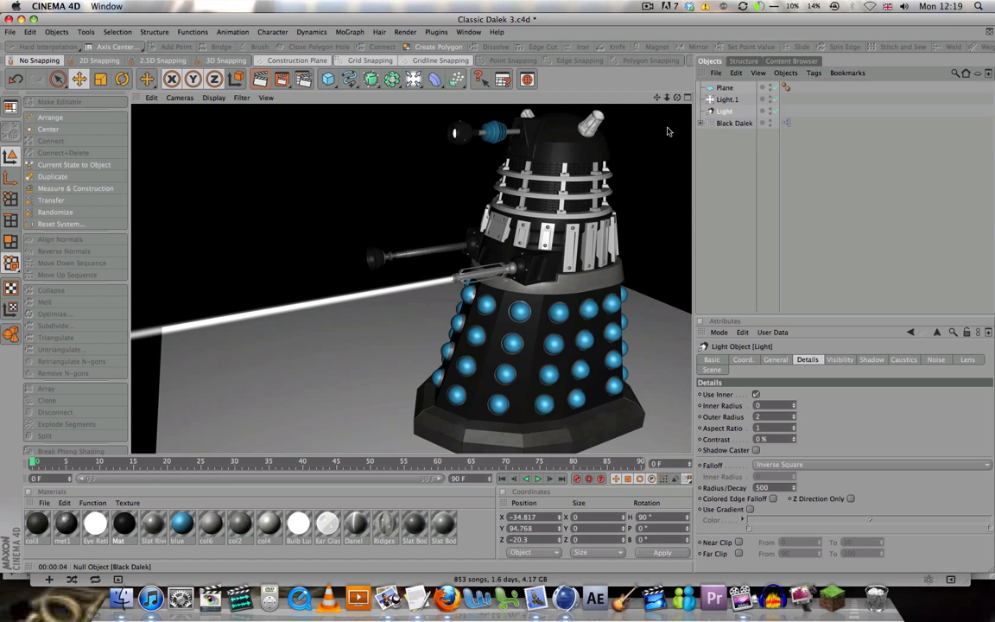
left_click(646, 154)
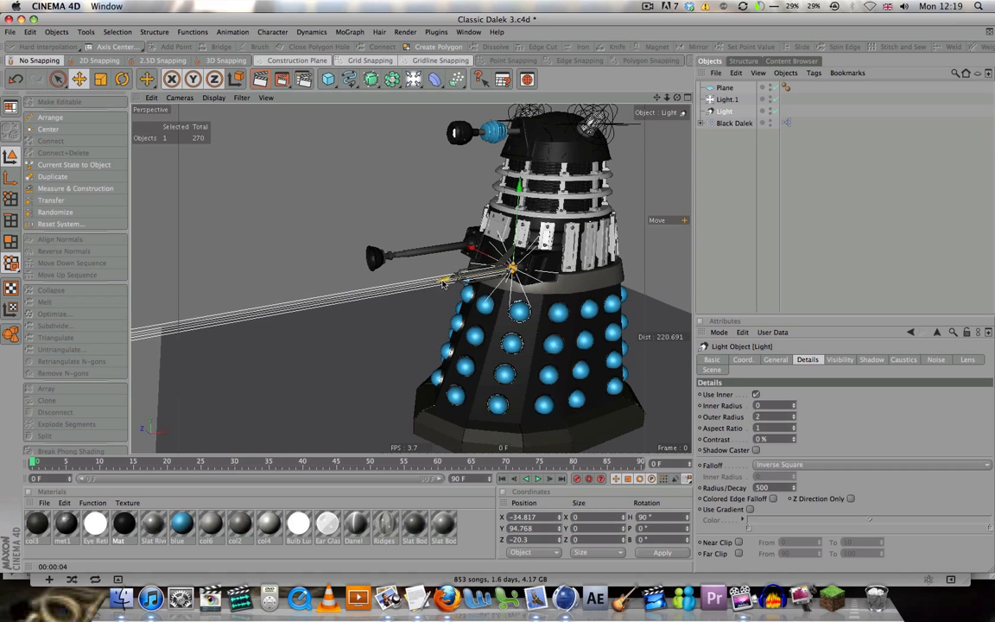
left_click_drag(450, 285, 398, 293)
left_click_drag(350, 261, 316, 268)
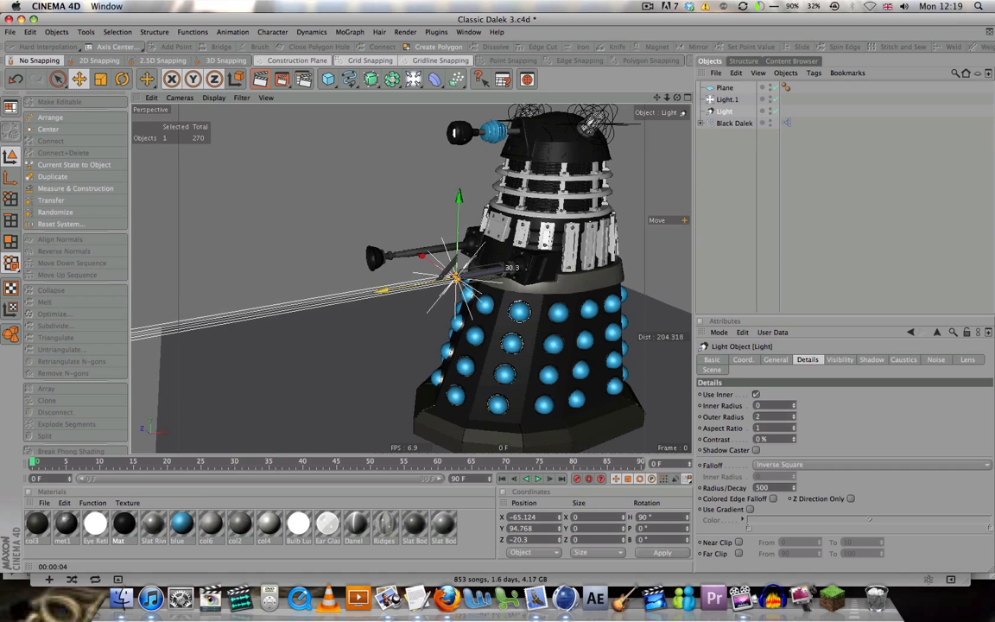
left_click_drag(397, 252, 397, 252)
Step: Raise the light's intensity to 250% and render the perspective view to check the beam's brightness
left_click(780, 361)
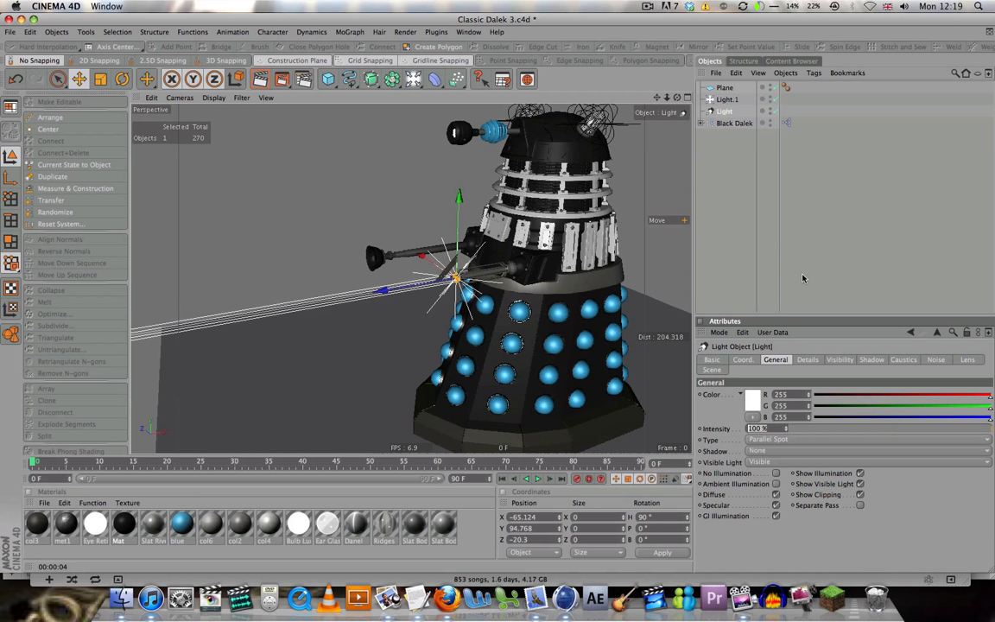
type("250")
key("Return")
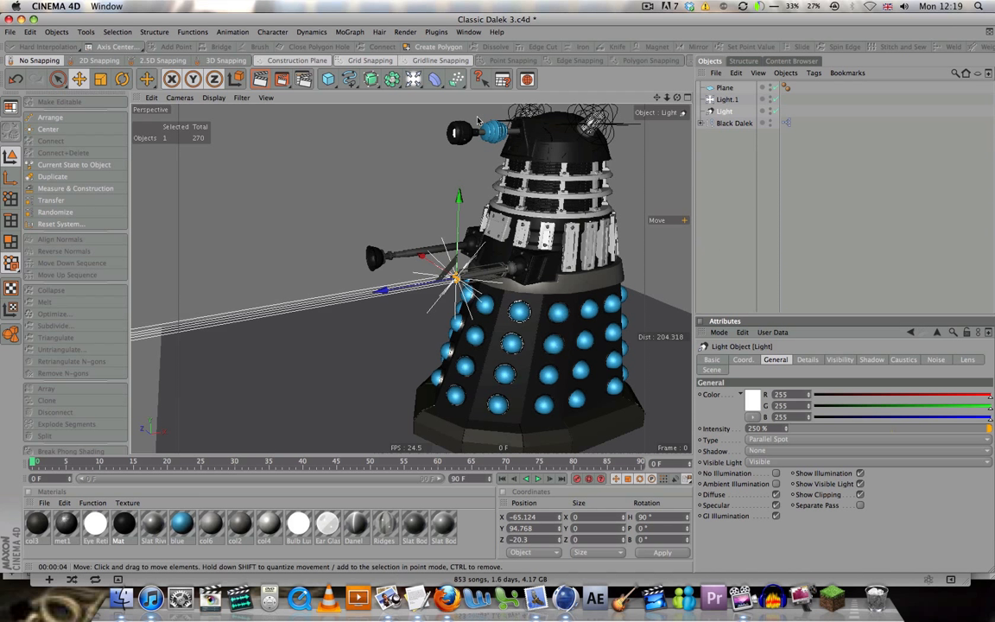
left_click(260, 78)
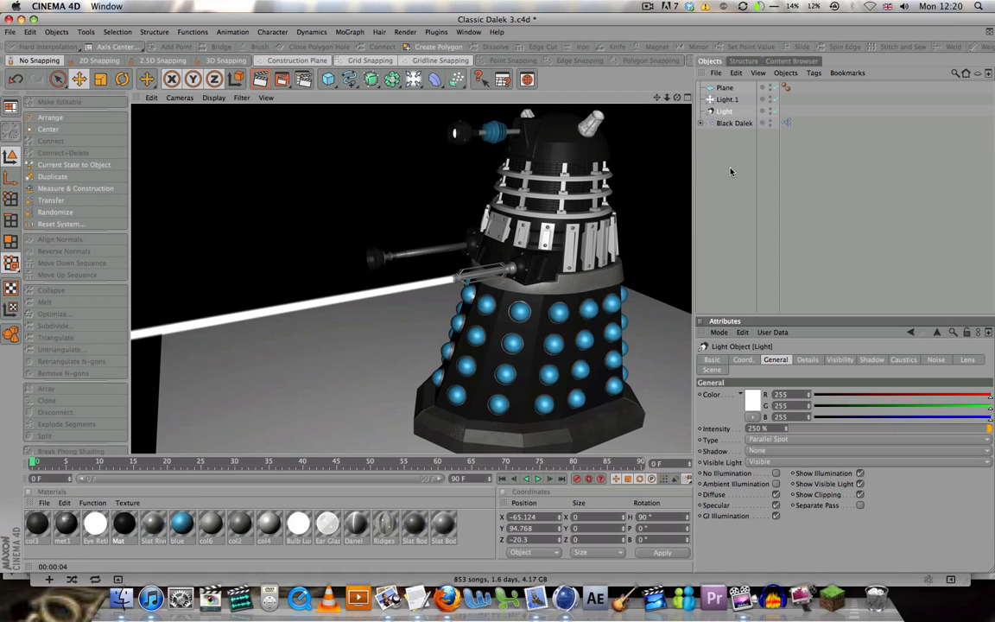
left_click(723, 114)
left_click_drag(723, 113, 727, 118, "ctrl")
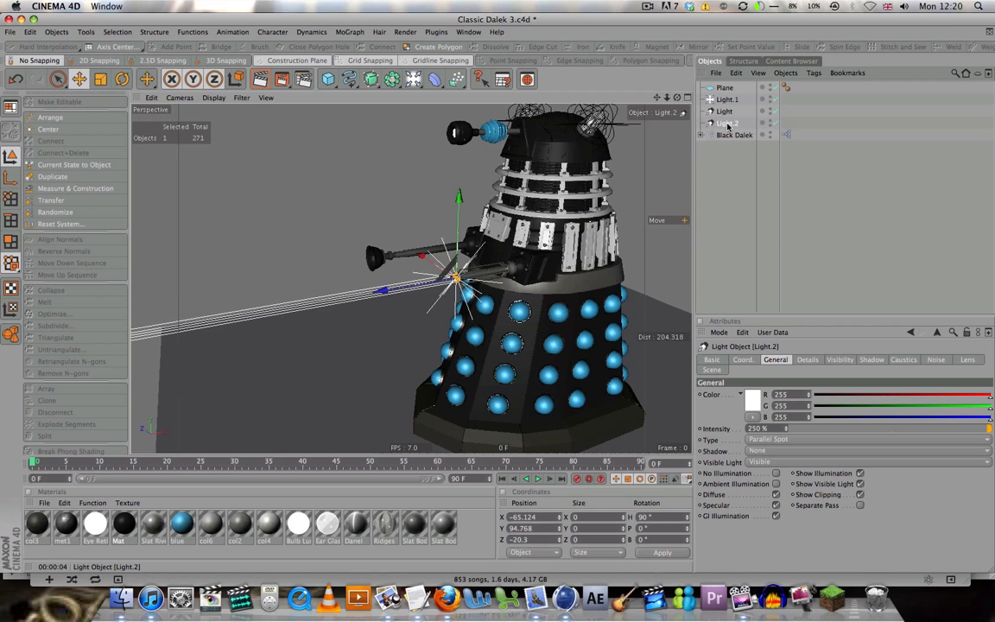
key("Delete")
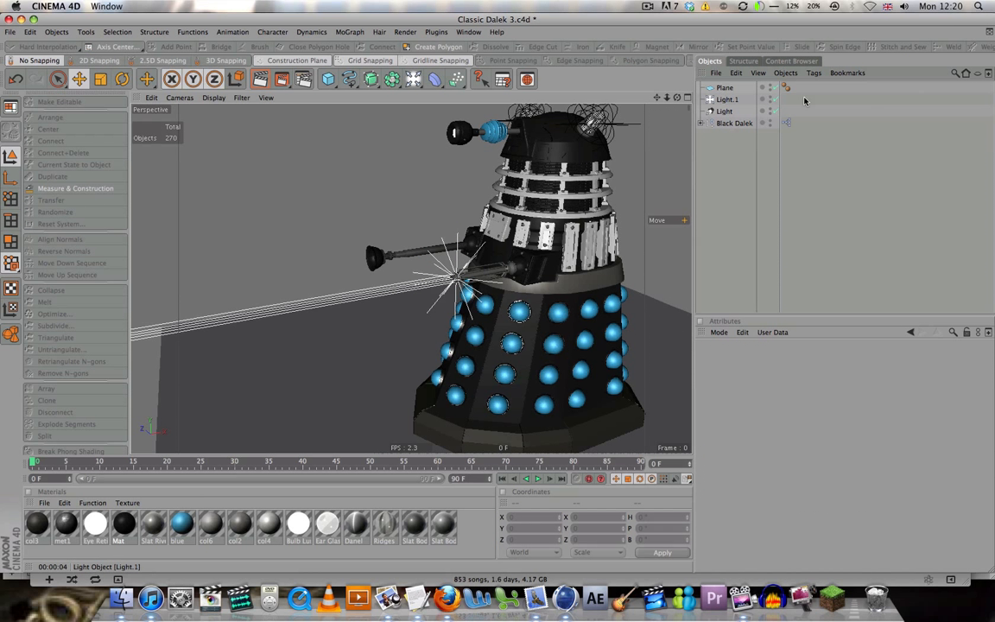
Step: Duplicate the beam light and place the copy directly below the original in the object hierarchy
left_click(731, 113)
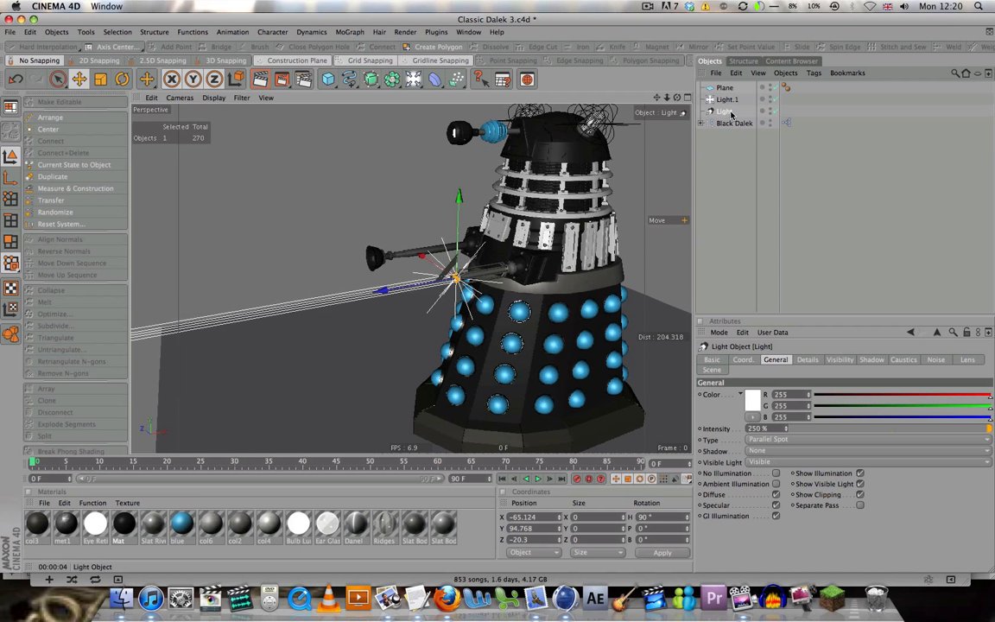
key("super+v")
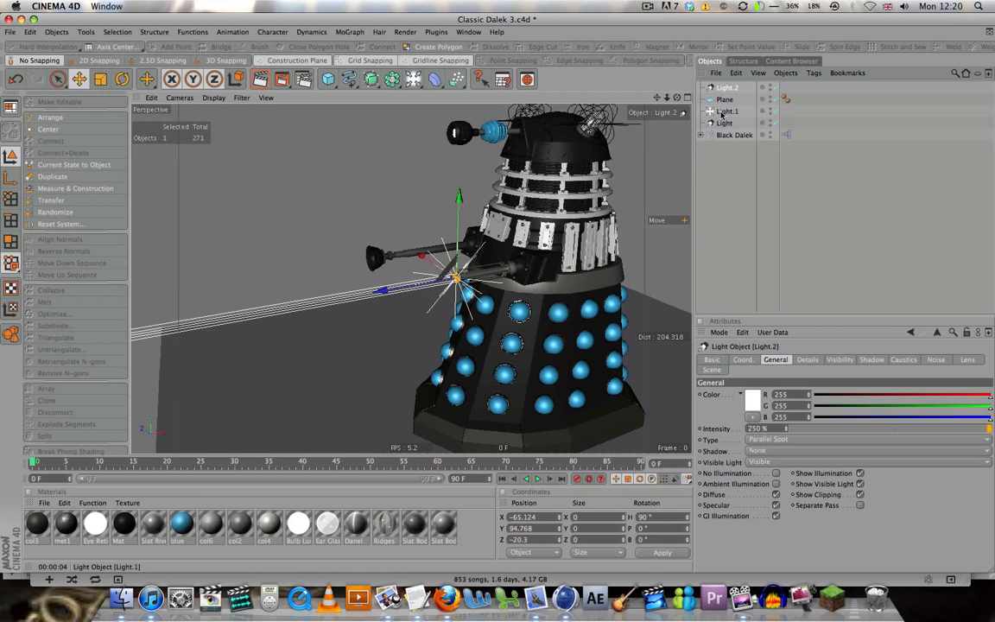
left_click_drag(725, 89, 732, 130)
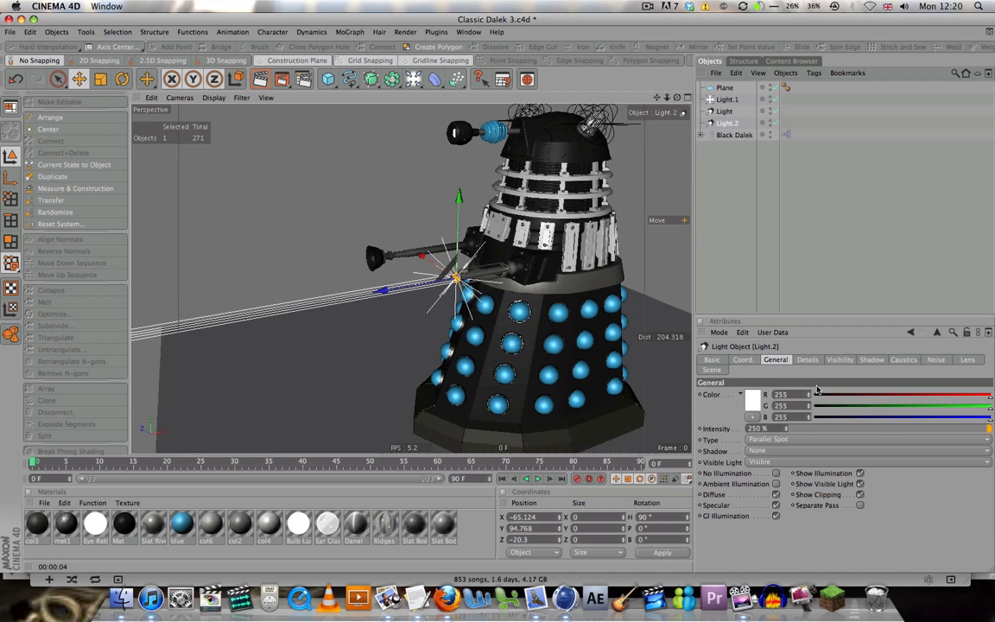
Step: Widen the duplicate light's beam by setting its outer radius to 3
left_click(809, 360)
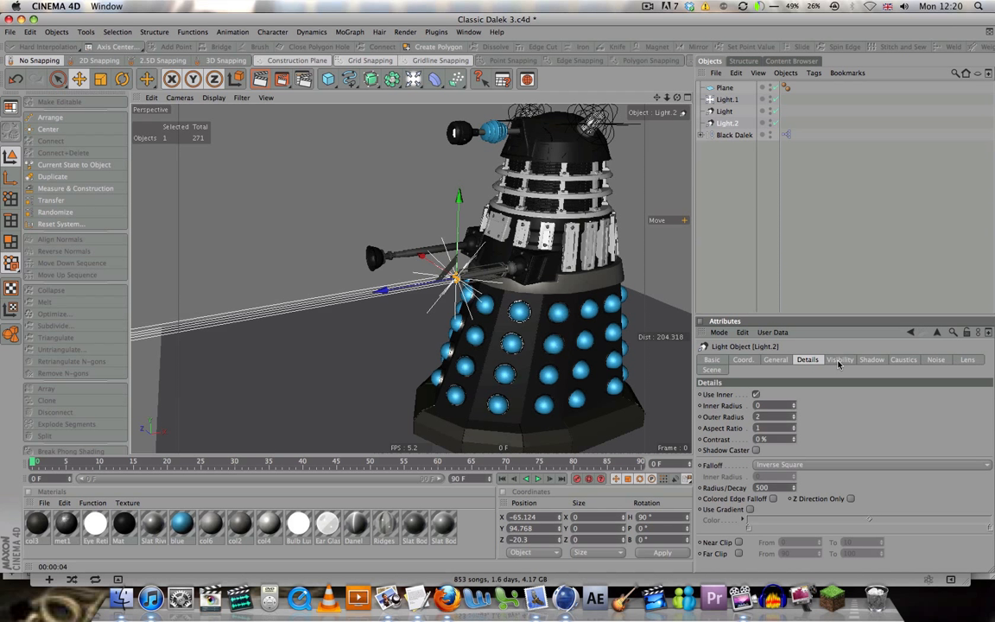
left_click_drag(777, 419, 702, 400)
type("3")
key("Return")
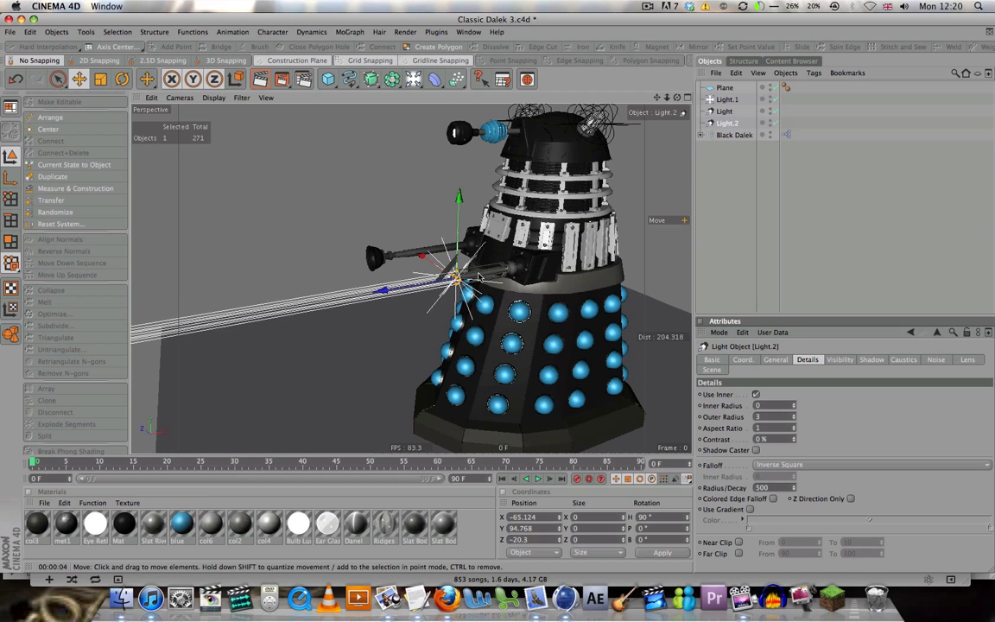
Step: Colour the duplicate light blue with RGB 10, 77, 222 and render the perspective view to check the glow
left_click(775, 359)
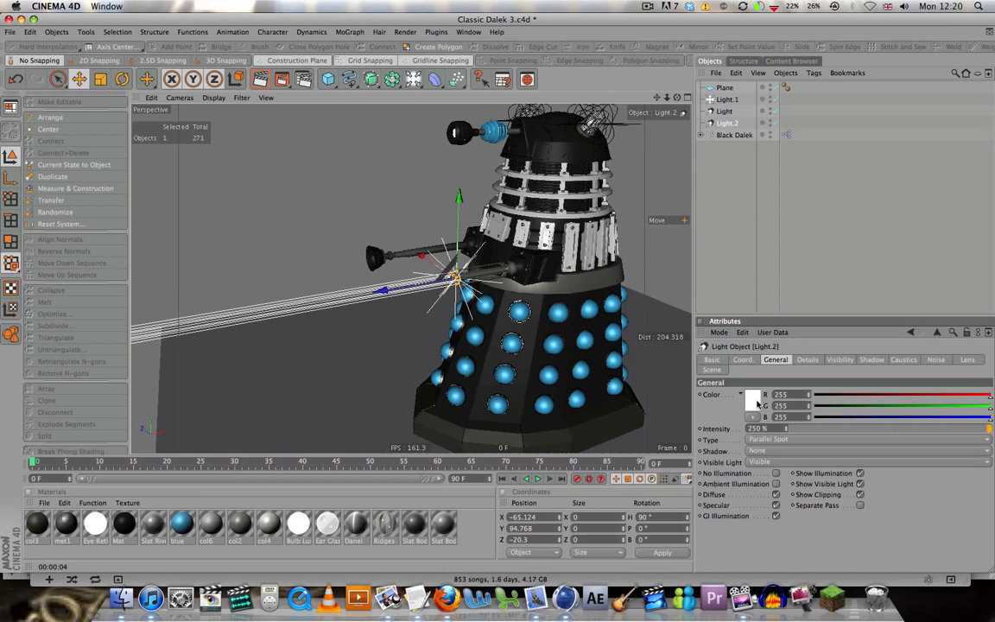
left_click(752, 398)
left_click(799, 364)
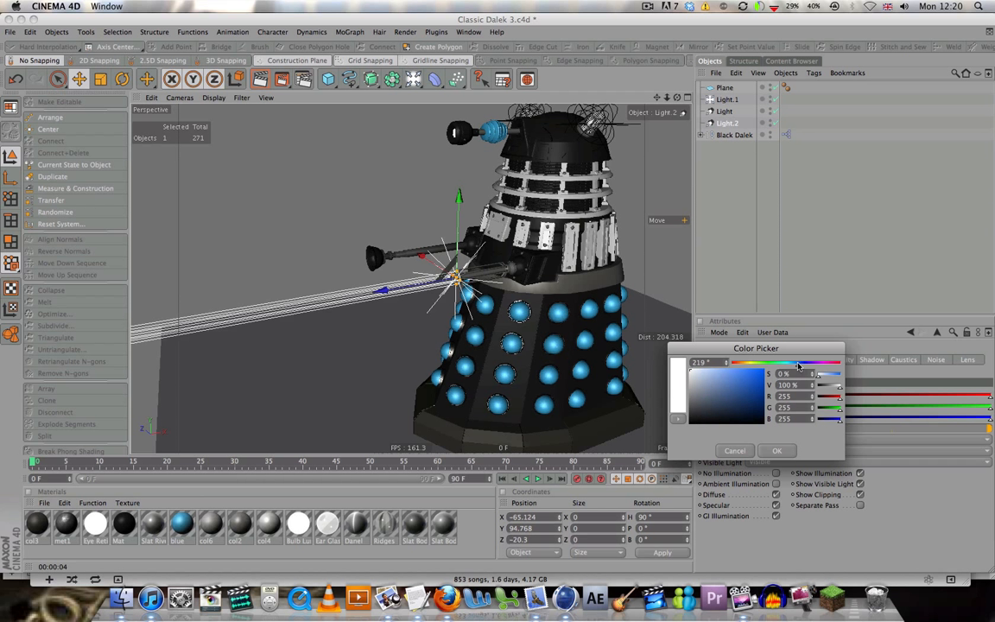
left_click(760, 375)
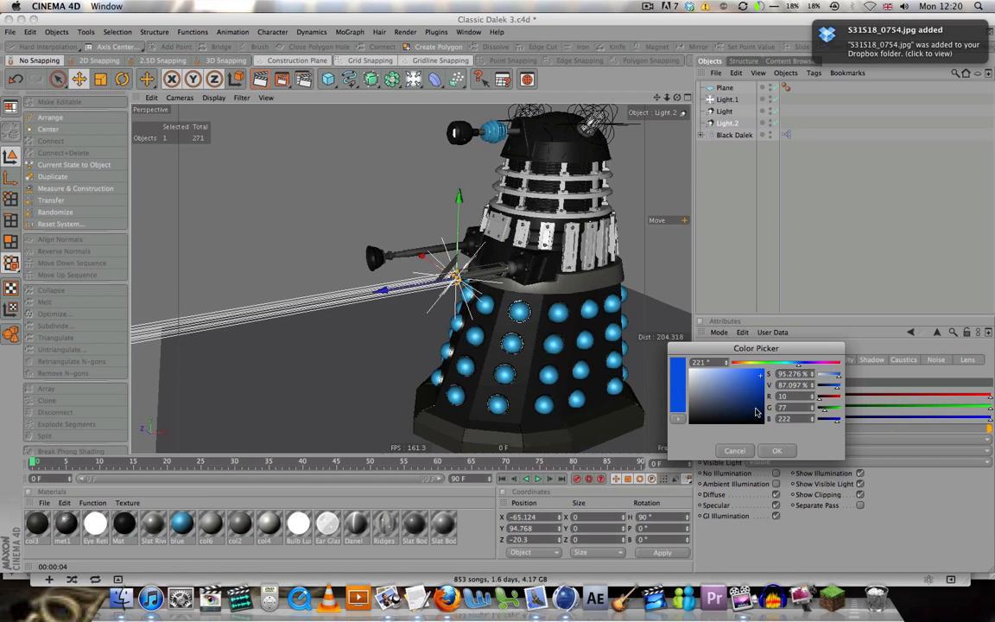
left_click(774, 451)
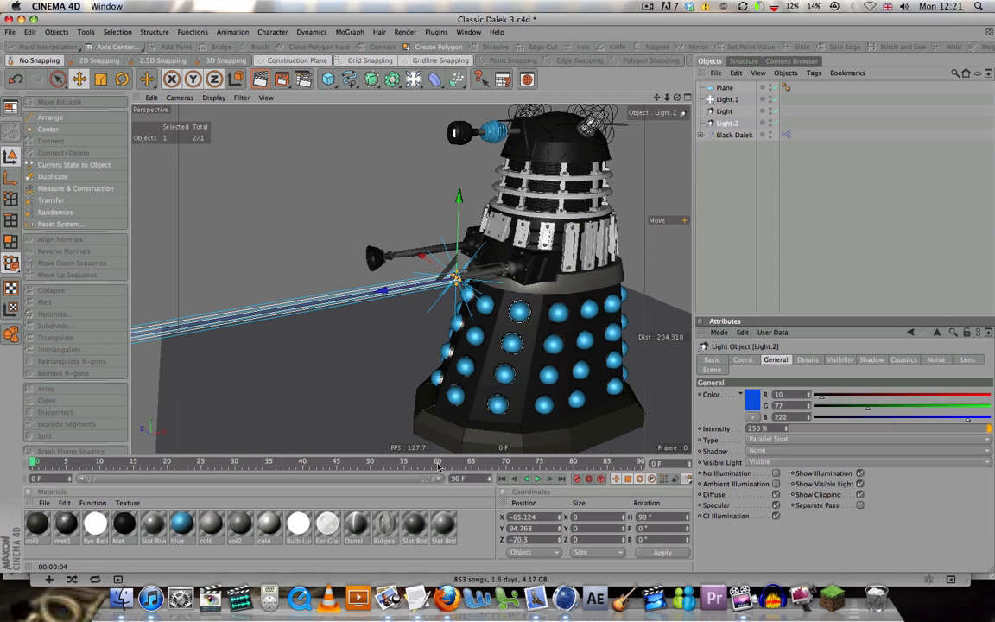
left_click(260, 80)
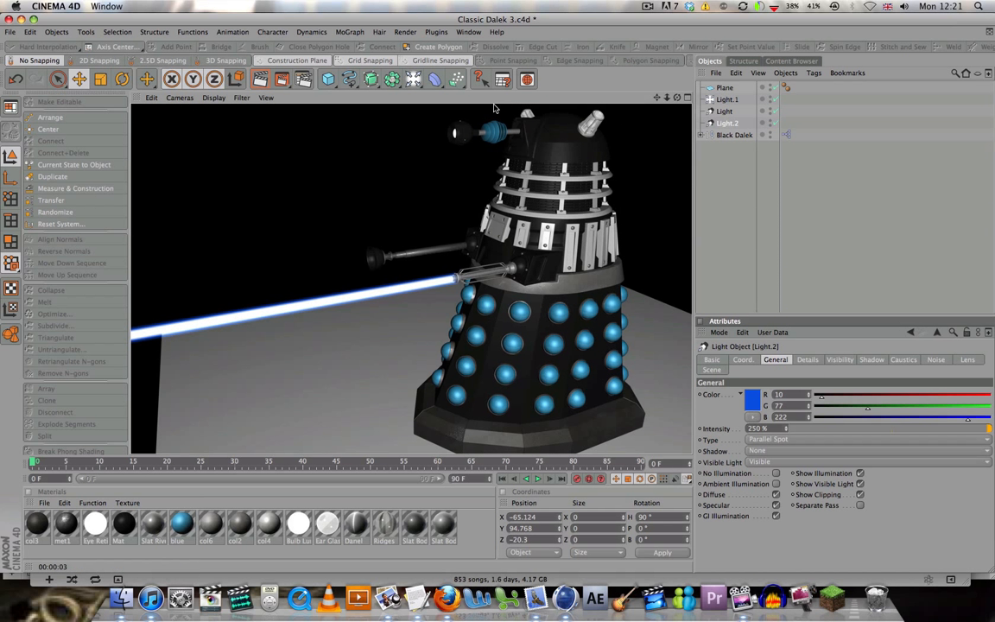
Step: Shorten the blue light's visible beam by setting its inner and outer visibility distances to 250
left_click(688, 97)
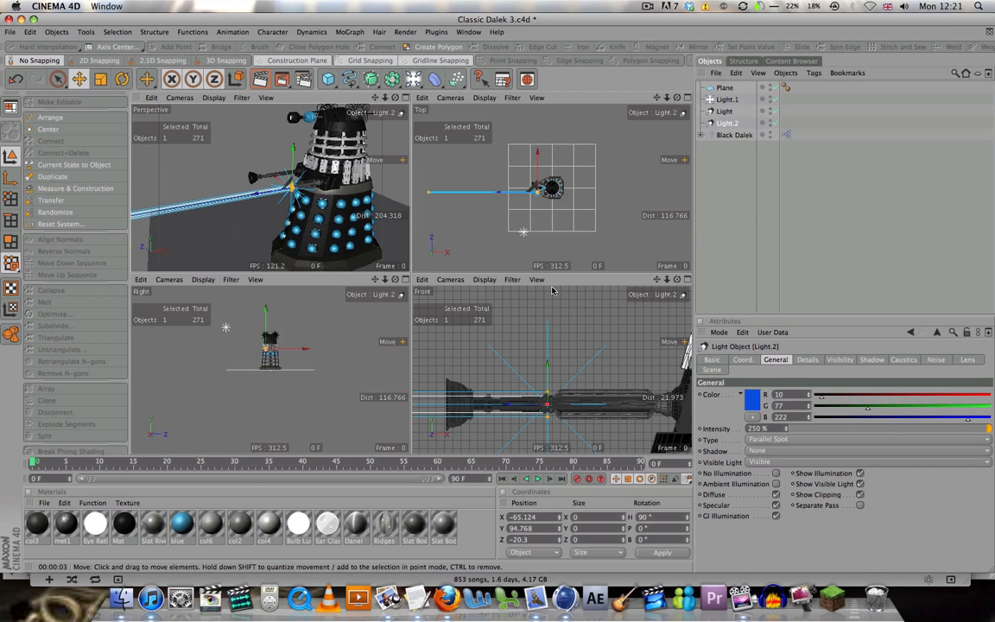
middle_click(365, 107)
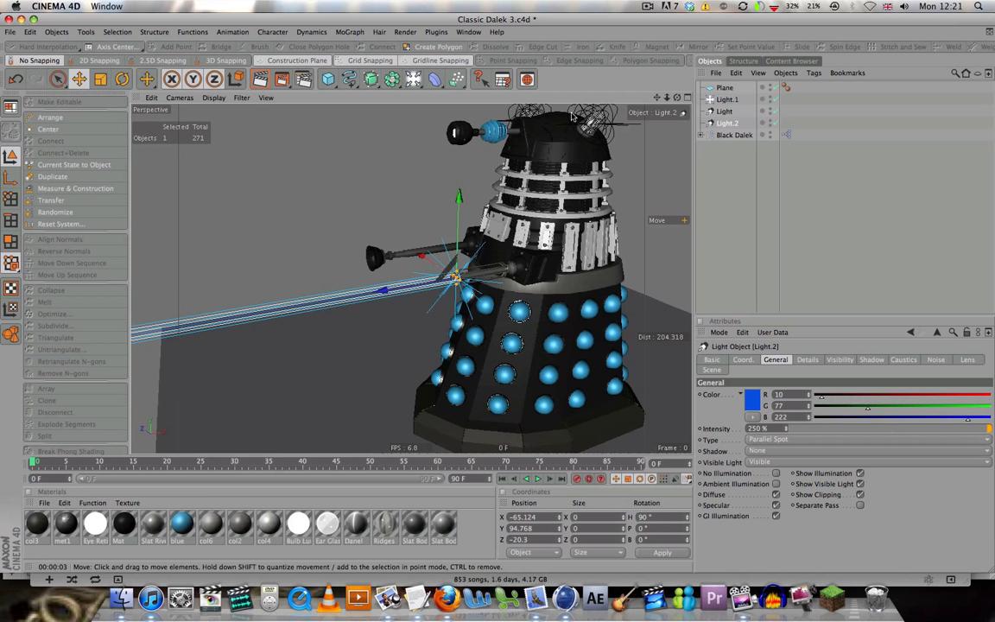
left_click_drag(666, 98, 578, 98)
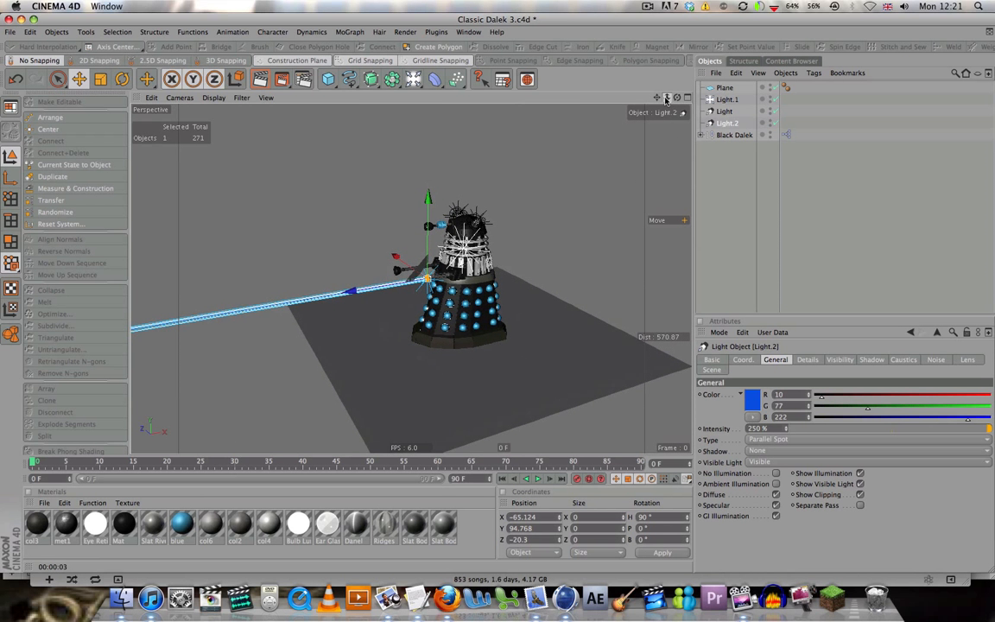
left_click_drag(658, 99, 715, 120)
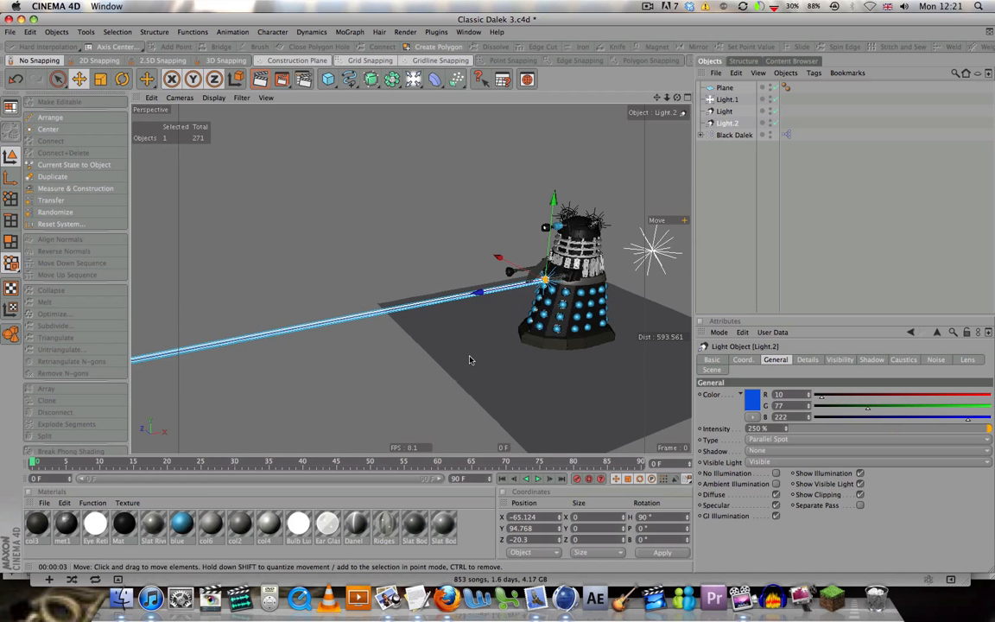
left_click(808, 361)
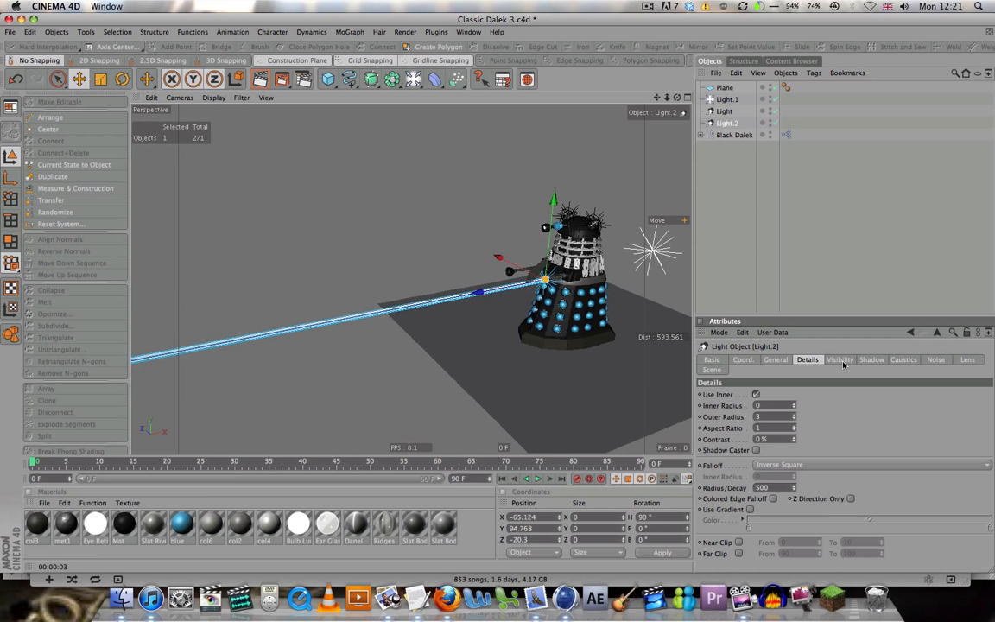
left_click(839, 359)
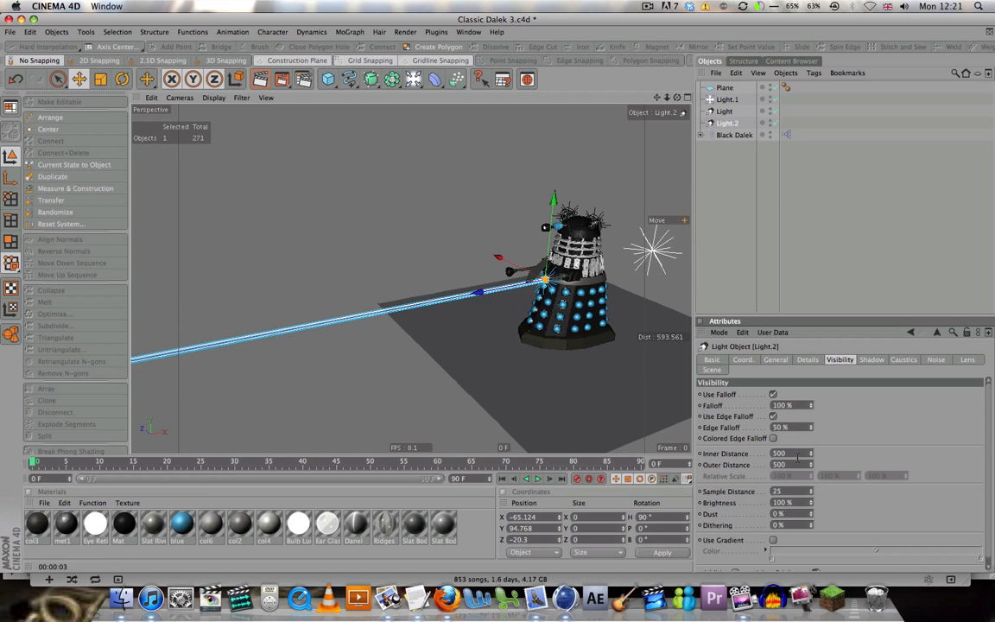
left_click_drag(797, 454, 683, 448)
type("250")
key("Return")
left_click_drag(789, 464, 699, 465)
type("2560")
key("BackSpace")
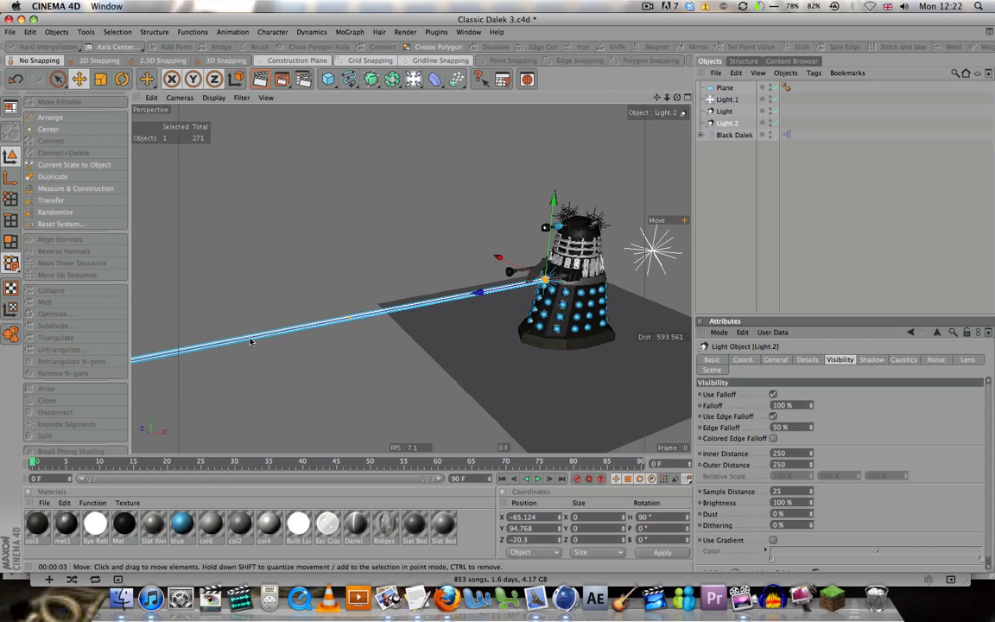
Step: Set the blue light's falloff radius/decay to 250
left_click(807, 359)
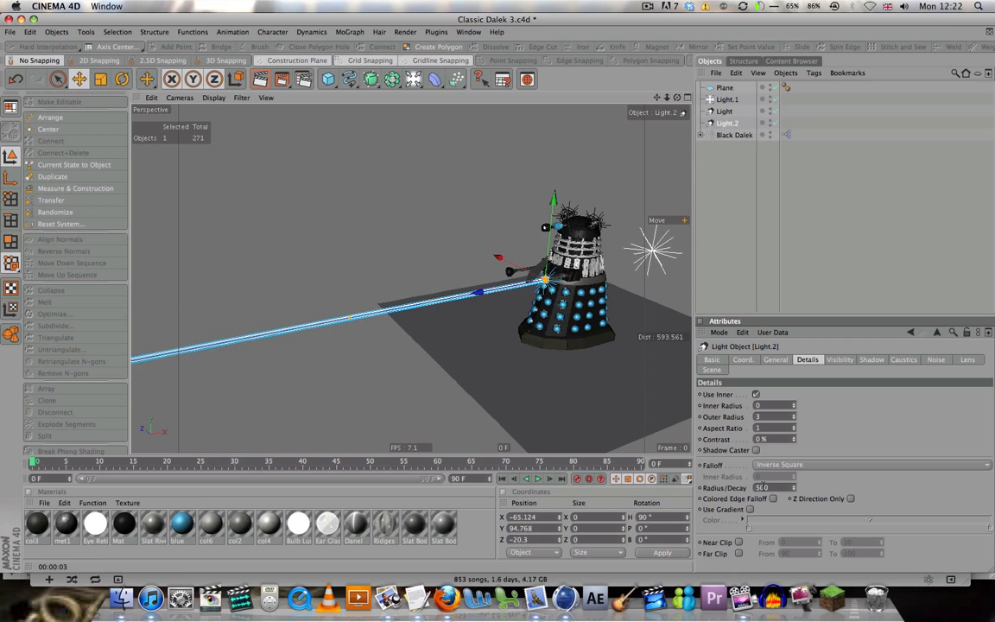
left_click_drag(772, 488, 693, 494)
type("250")
key("Return")
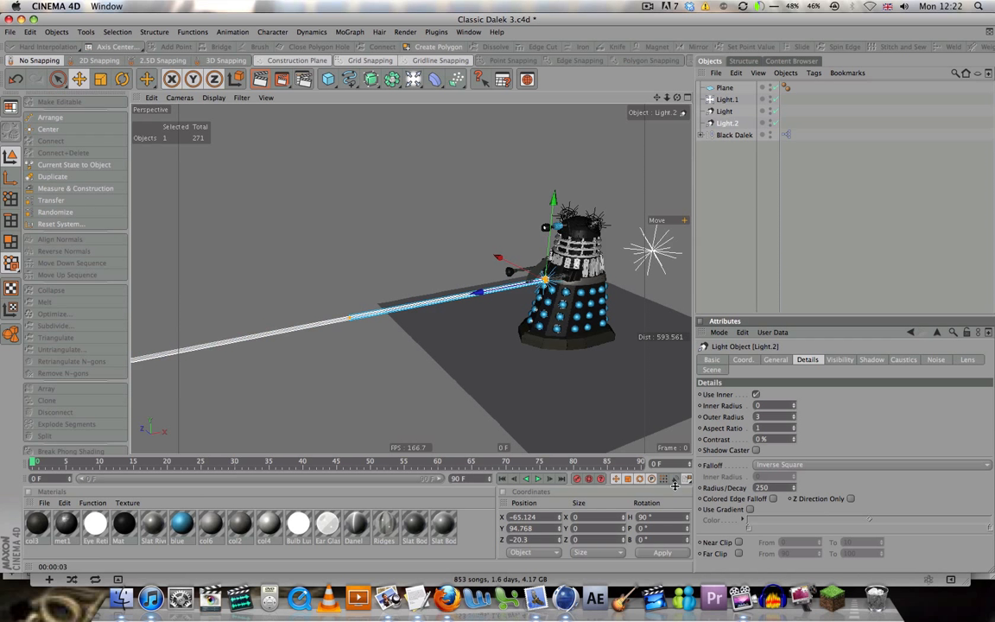
Step: Shorten the original white light by setting its radius/decay and its inner and outer visibility distances to 250
left_click(724, 111)
left_click_drag(772, 488, 670, 471)
type("2")
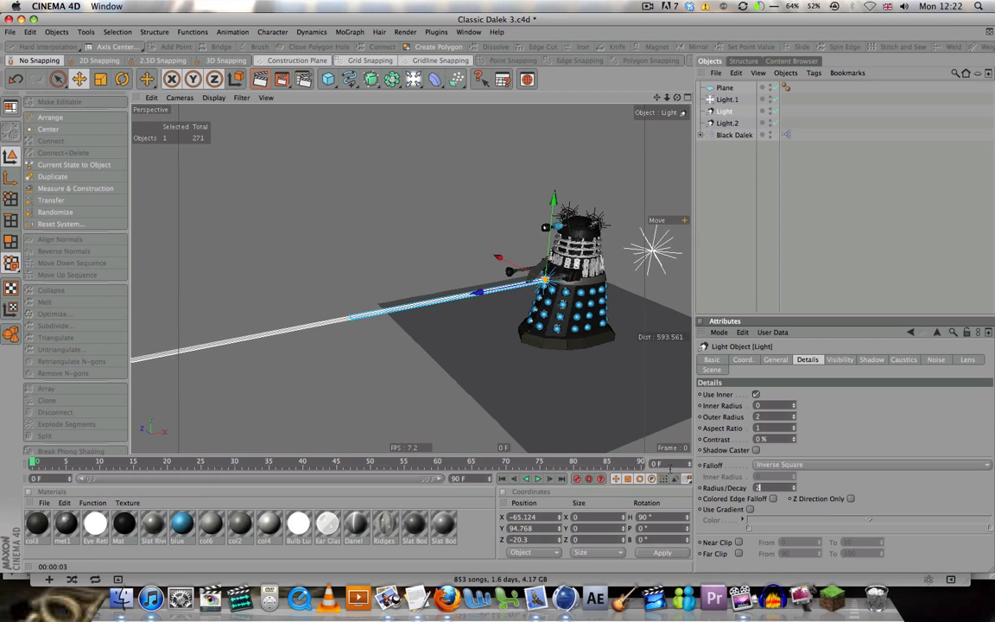
left_click(839, 359)
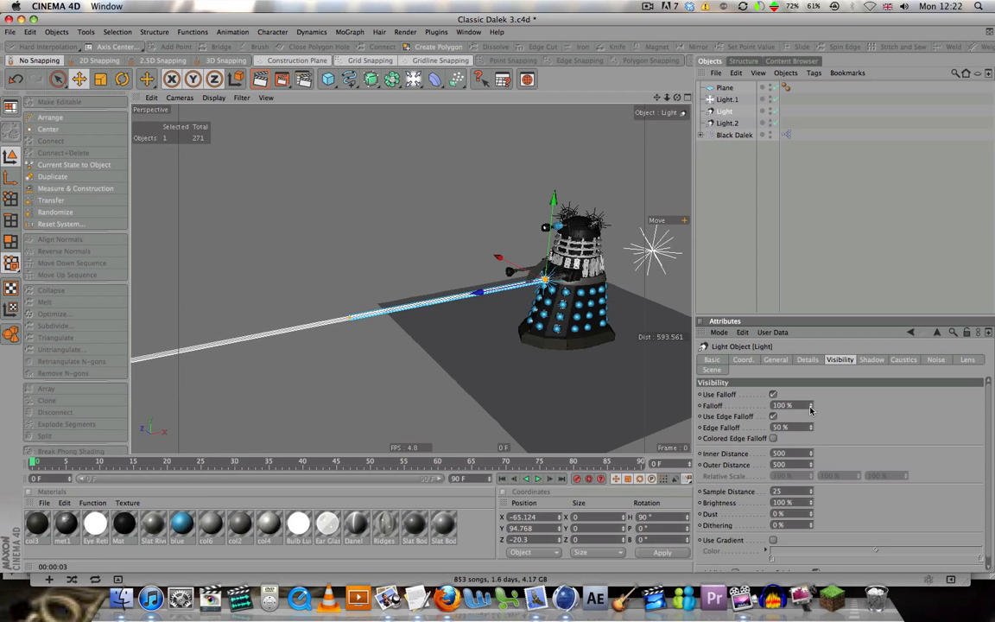
left_click_drag(791, 467, 726, 463)
type("250")
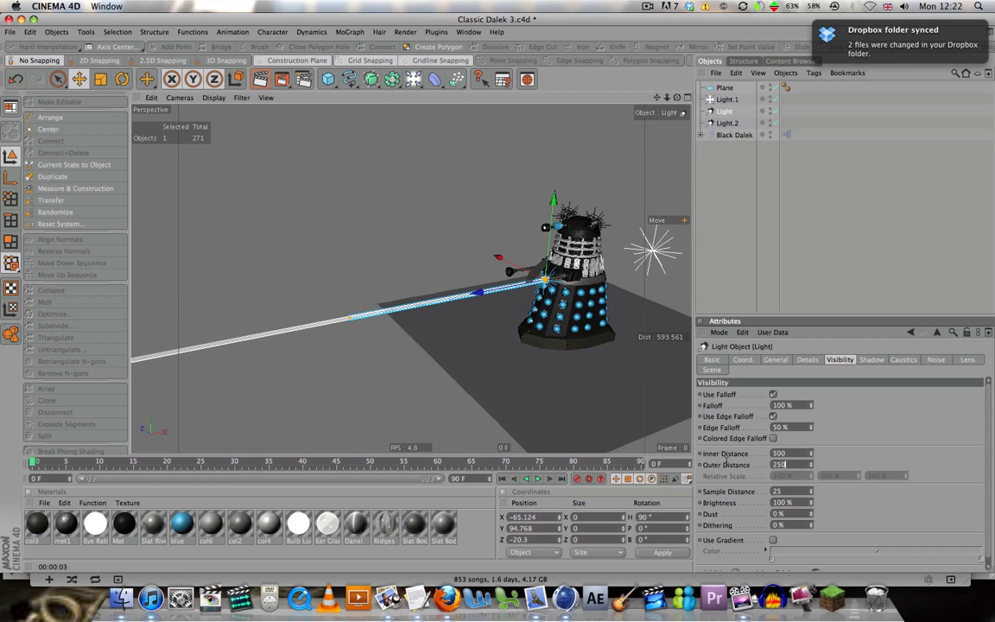
key("Return")
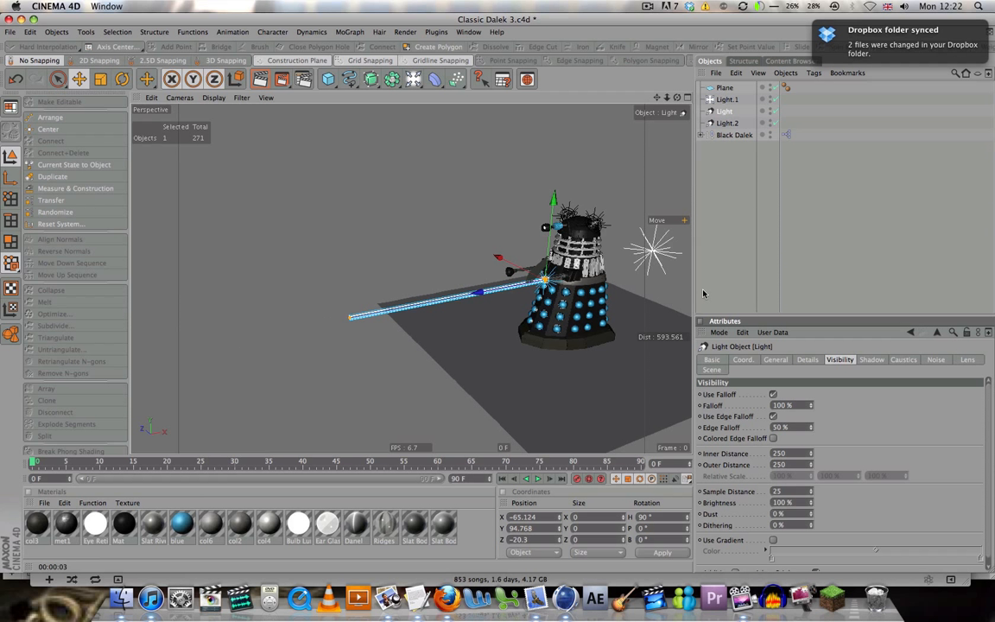
Step: Deselect the lights and render the perspective view with the Dalek and the whole shortened beam in frame
left_click(723, 123, "ctrl")
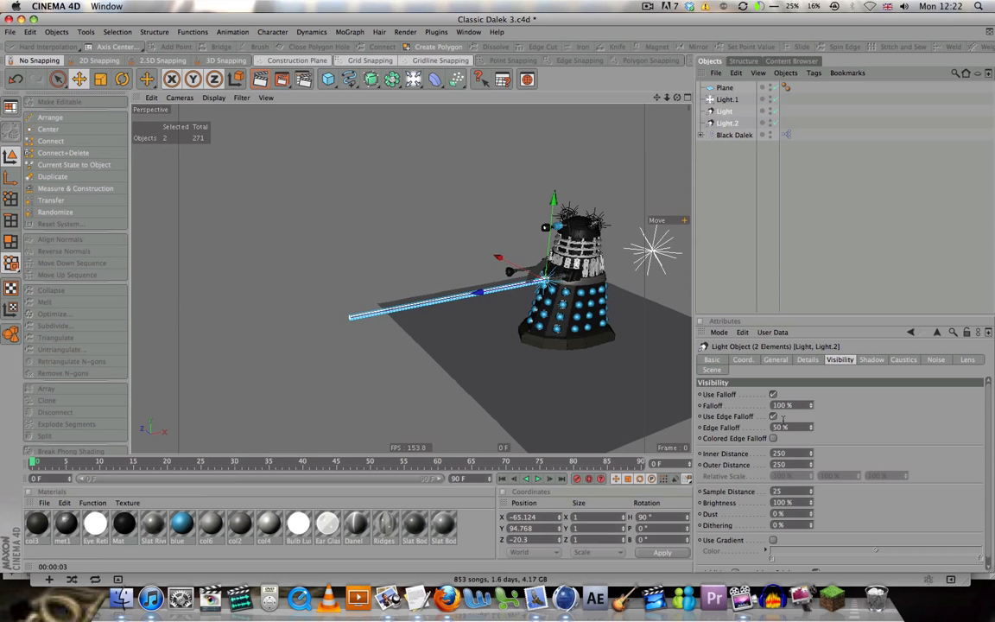
left_click(753, 209)
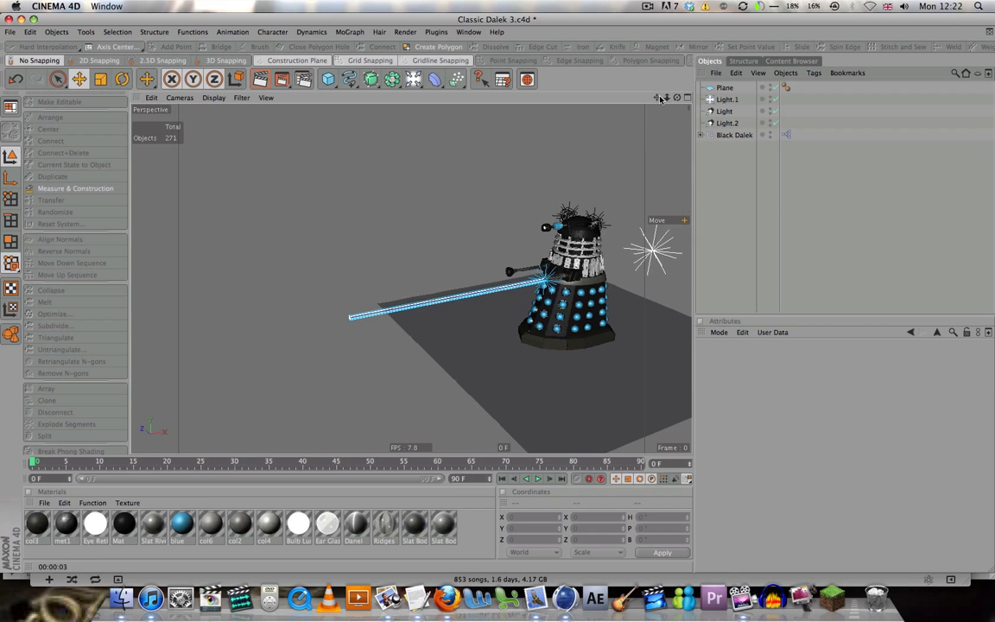
left_click_drag(657, 97, 611, 66)
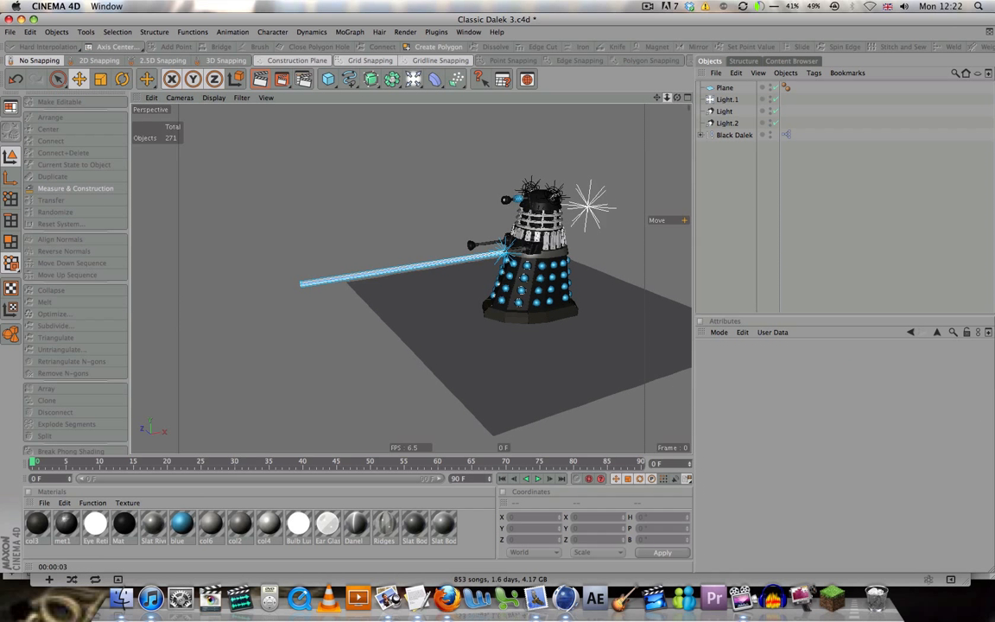
left_click_drag(667, 98, 695, 98)
left_click(264, 80)
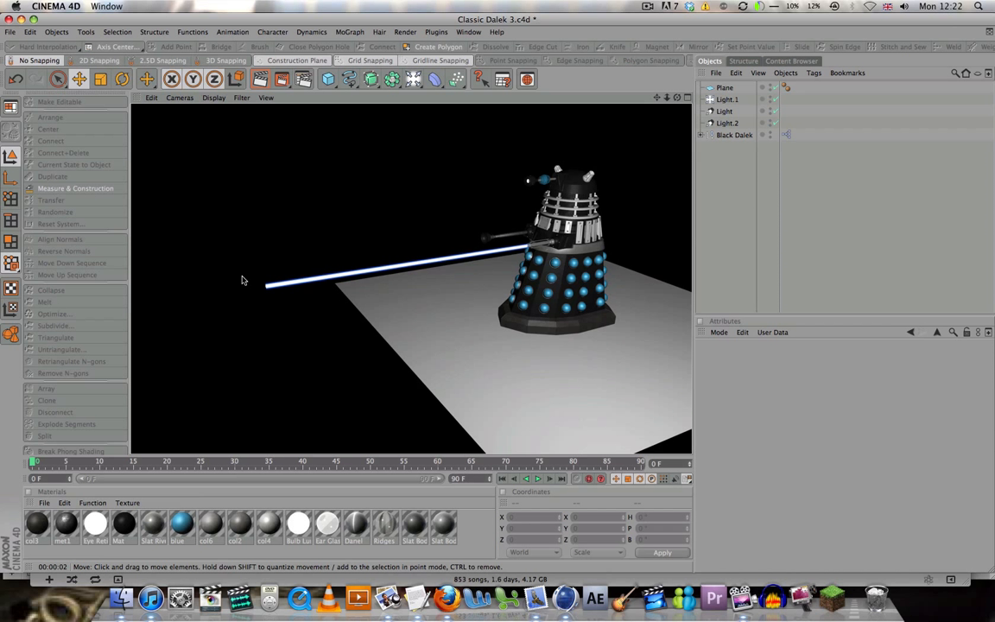
Step: Parent the white and blue beam lights to the Gun object inside the Black Dalek's Shoulders group
left_click(724, 123)
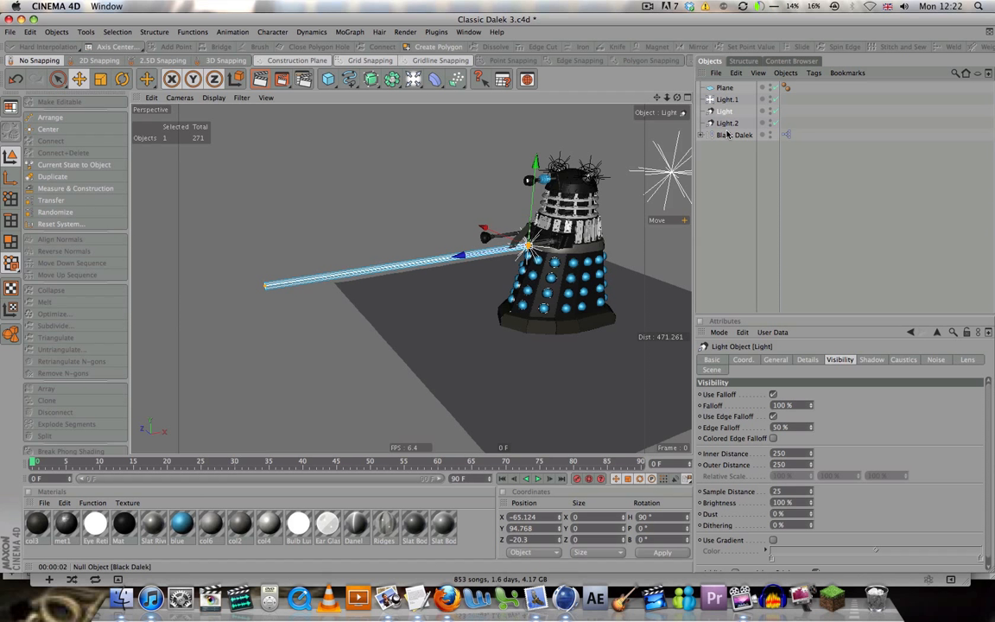
left_click(724, 123, "shift")
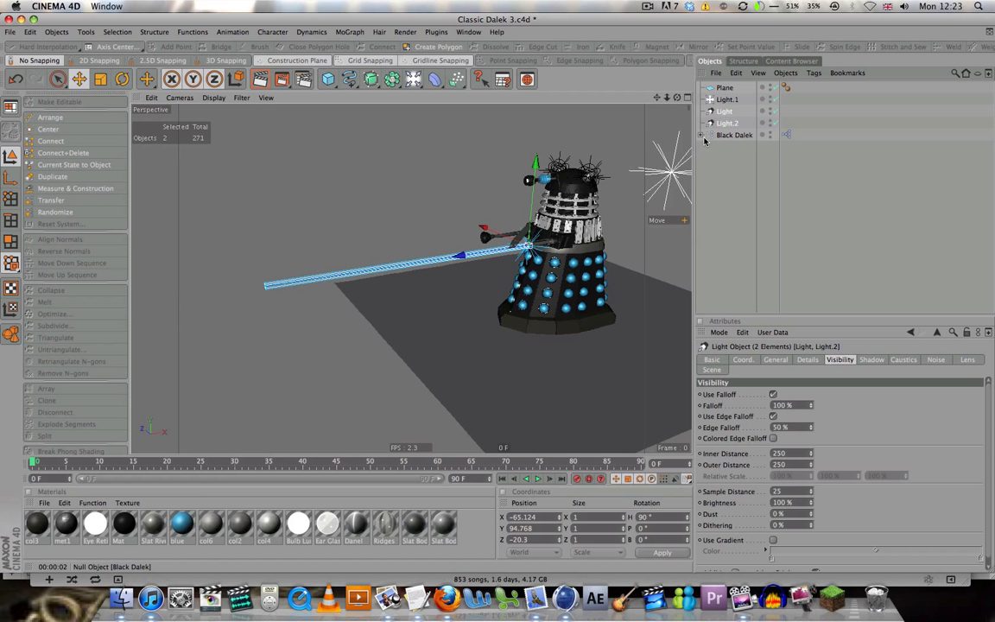
left_click(702, 136)
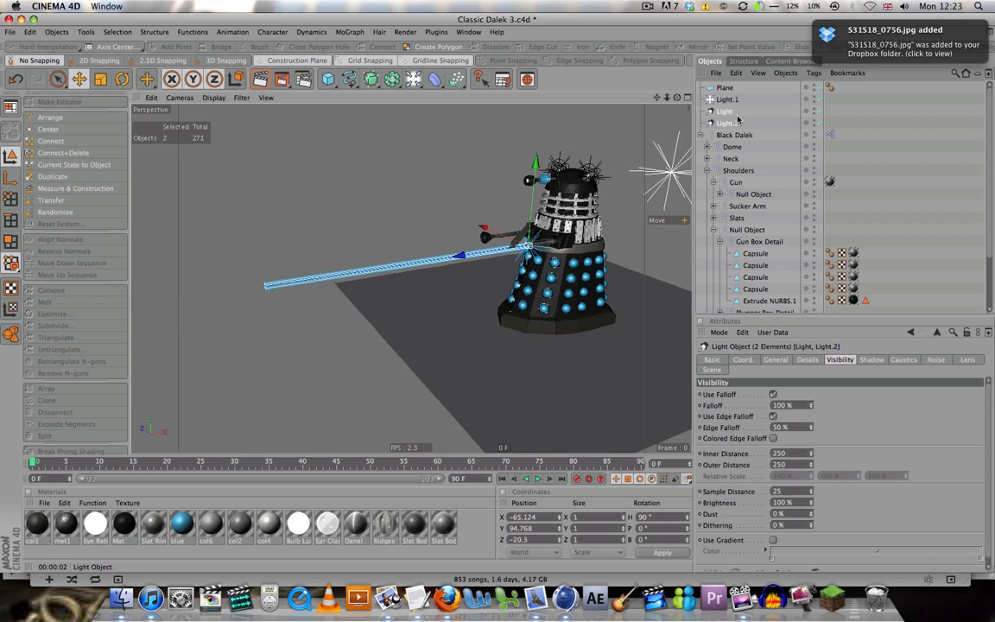
left_click_drag(748, 183, 739, 183)
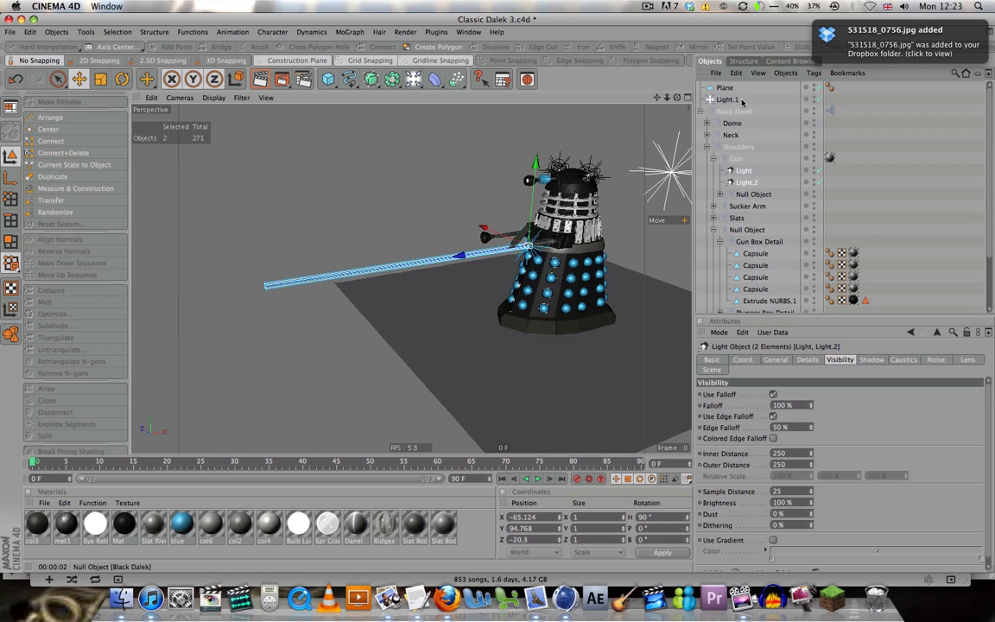
Step: Swing the Black Dalek's gun with its Gun user data control to about X 0.186, Y -0.174
left_click(734, 112)
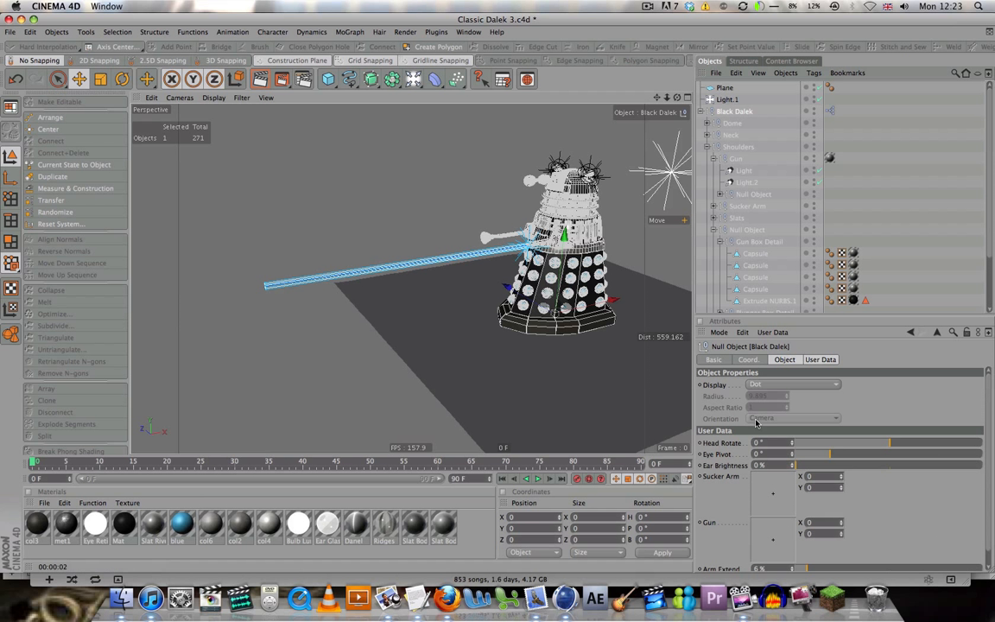
left_click(773, 543)
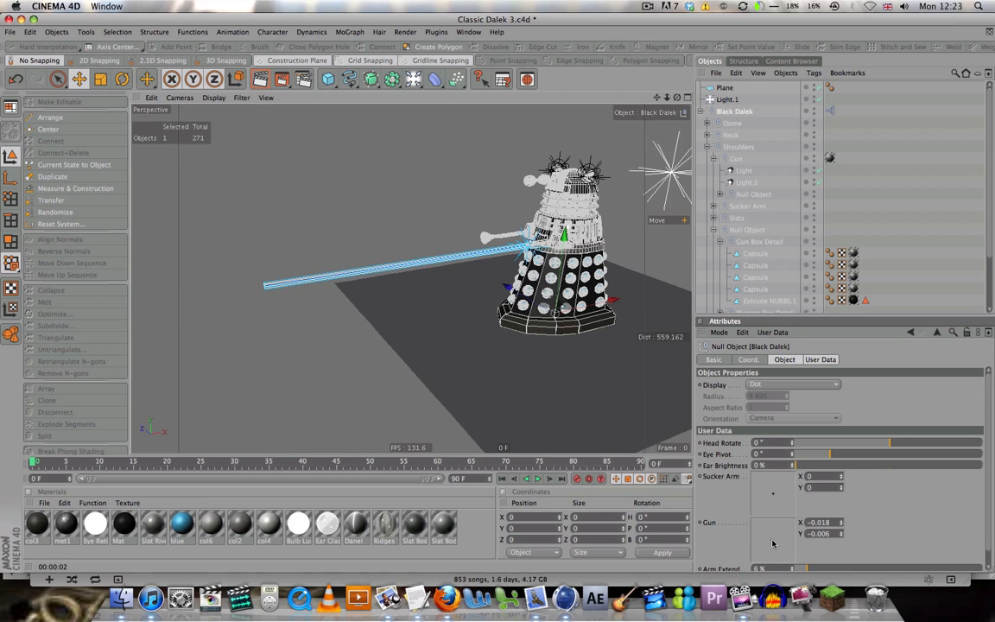
mouse_move(772, 540)
left_mouse_down()
mouse_move(689, 471)
mouse_move(737, 470)
mouse_move(784, 547)
mouse_move(784, 531)
left_mouse_up()
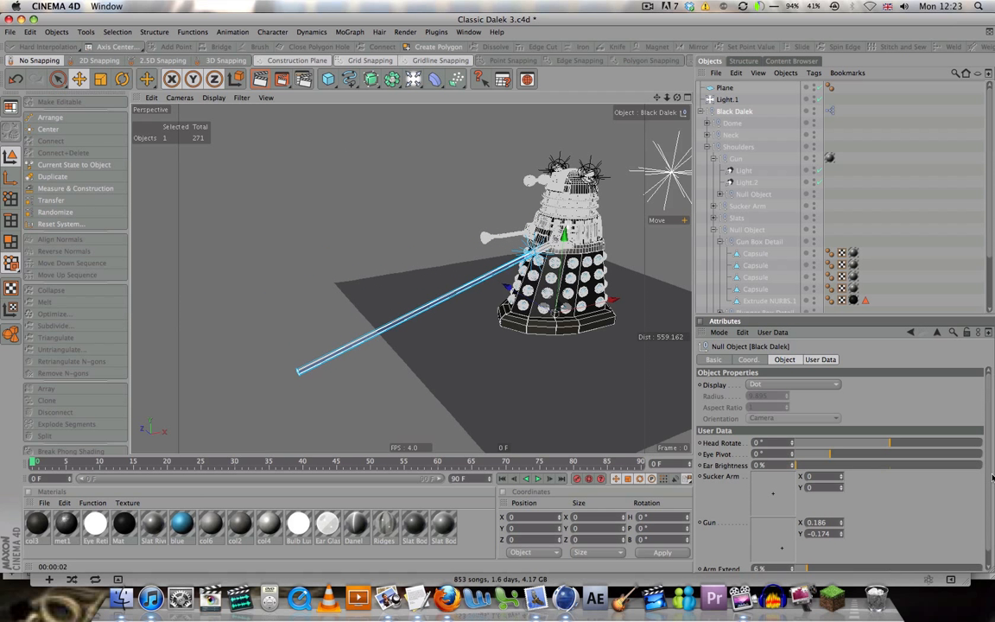
scroll(984, 483, "down", 1)
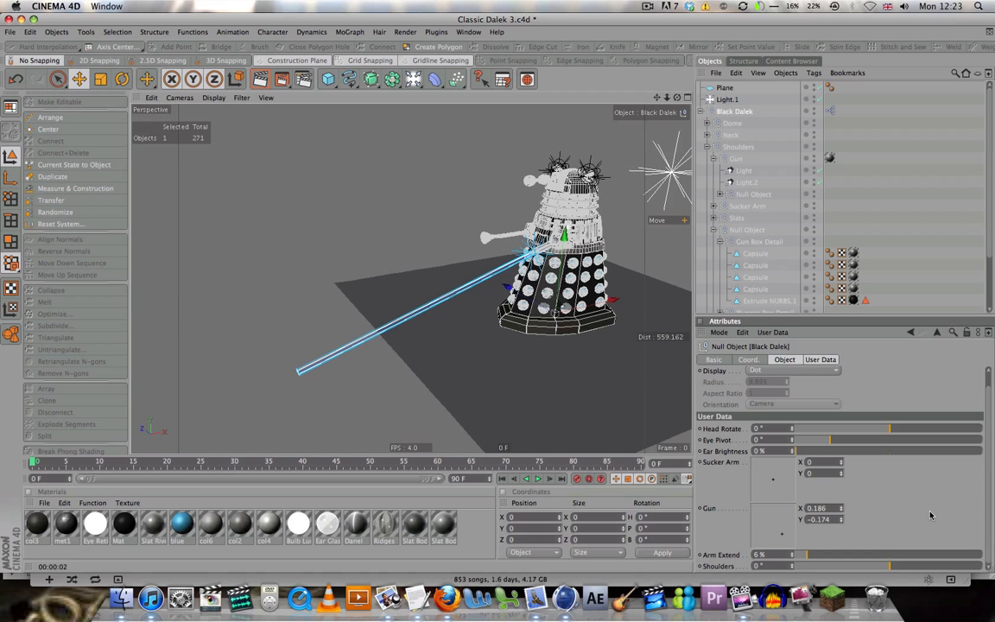
Step: Reset the Black Dalek's Gun user data control to X 0 and Y 0
left_click(741, 173)
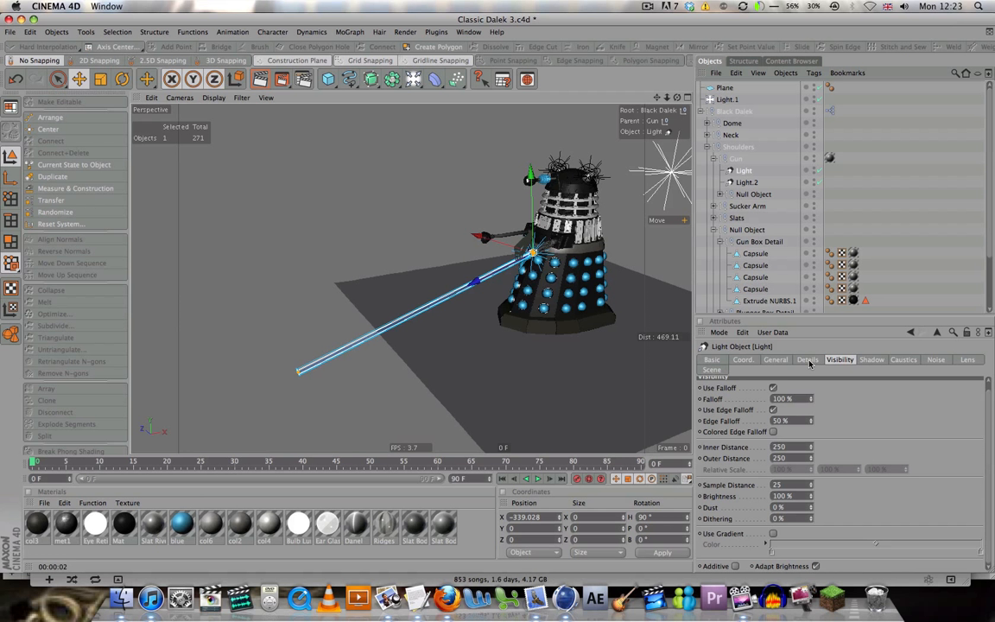
left_click(734, 112)
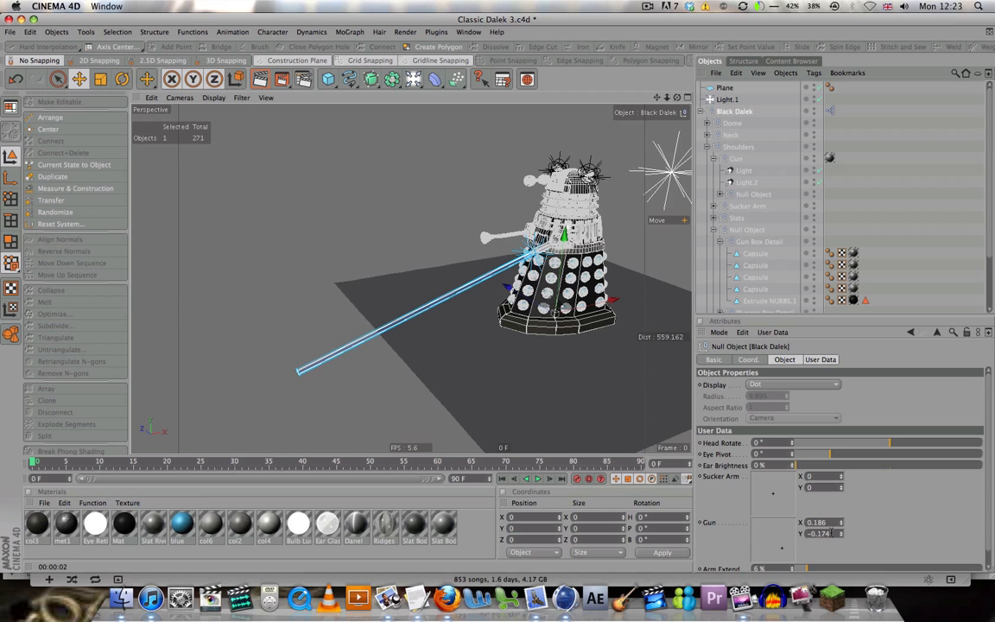
left_click_drag(832, 533, 768, 516)
type("0")
key("Return")
type("0")
key("Return")
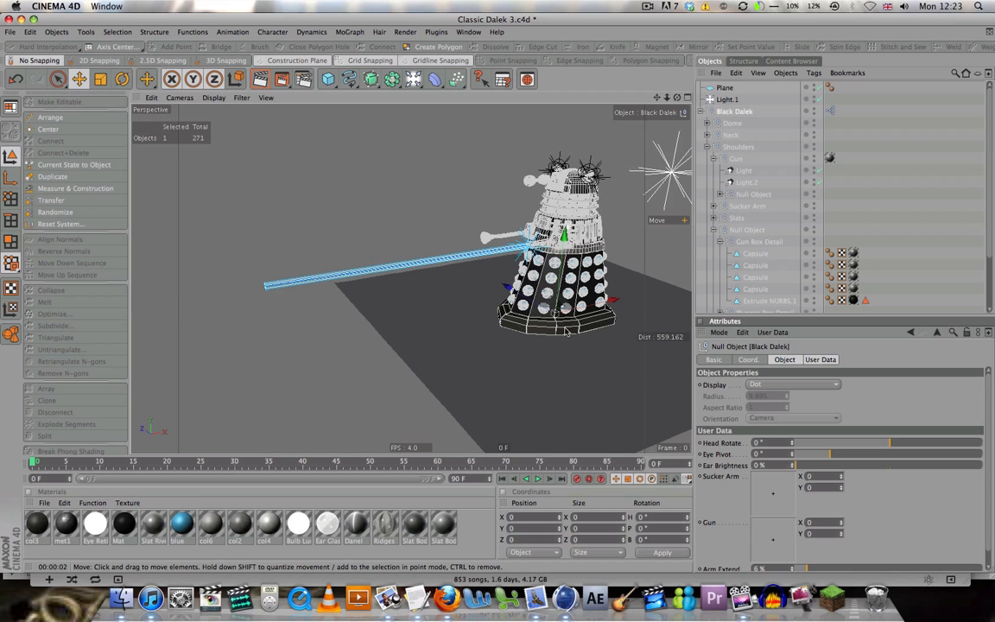
Step: Set the inner and outer visibility distances of both beam lights to 0 and render the perspective view
left_click(745, 183)
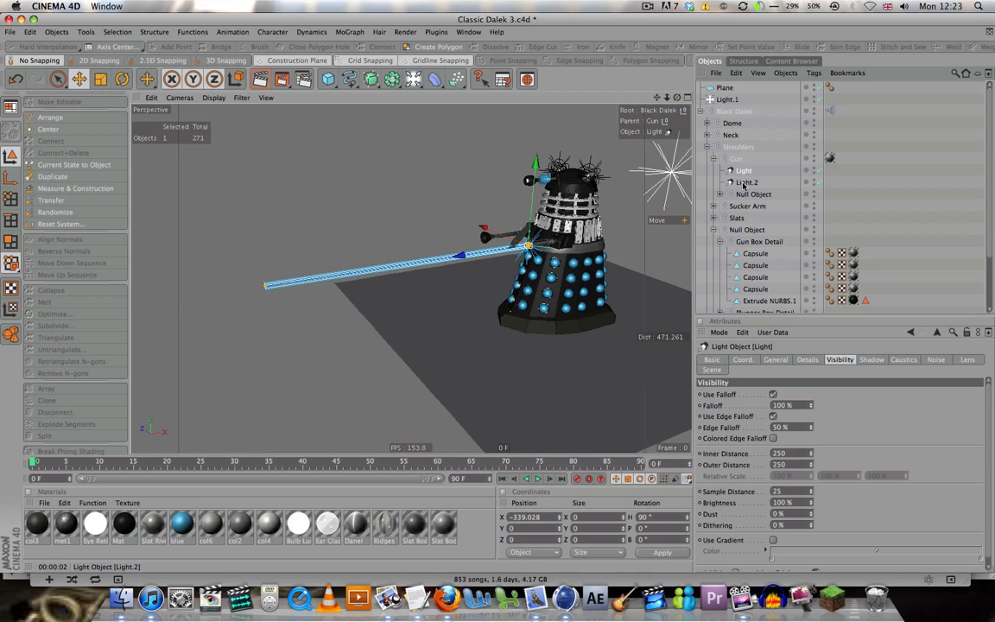
left_click(743, 171, "shift")
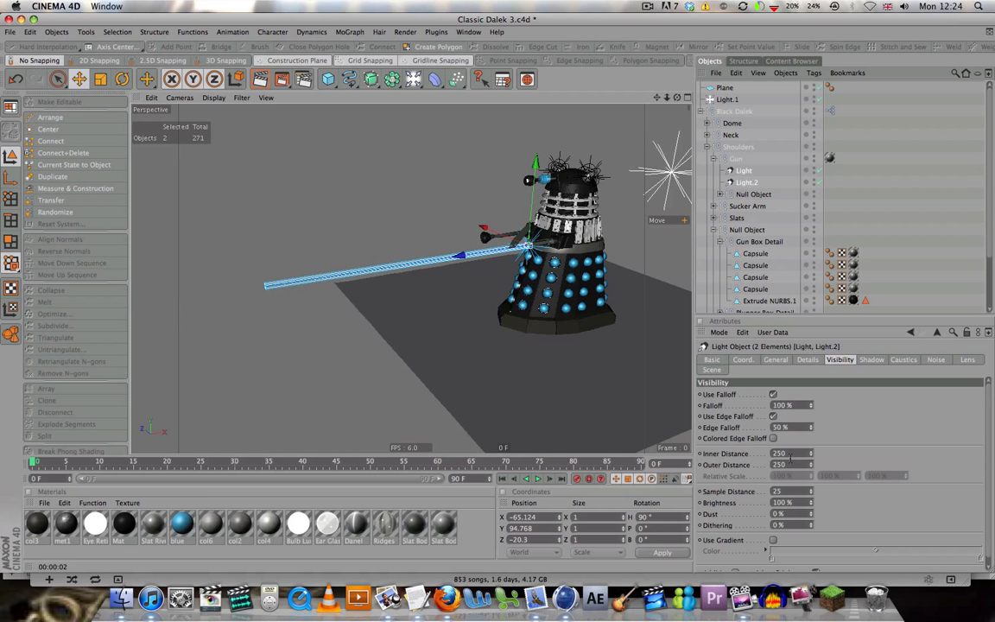
type("0")
left_click_drag(795, 454, 707, 455)
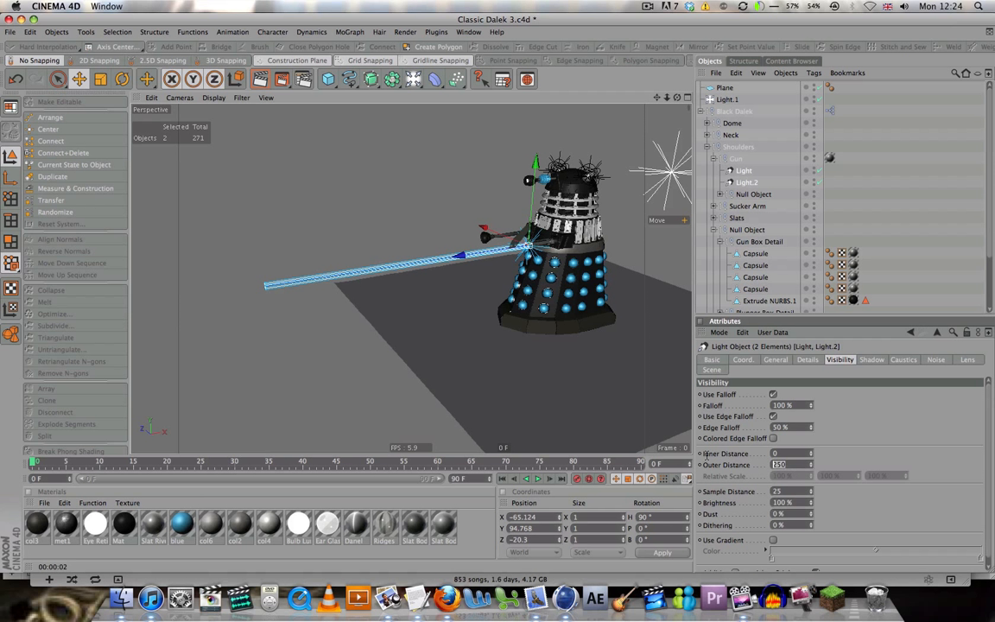
type("0")
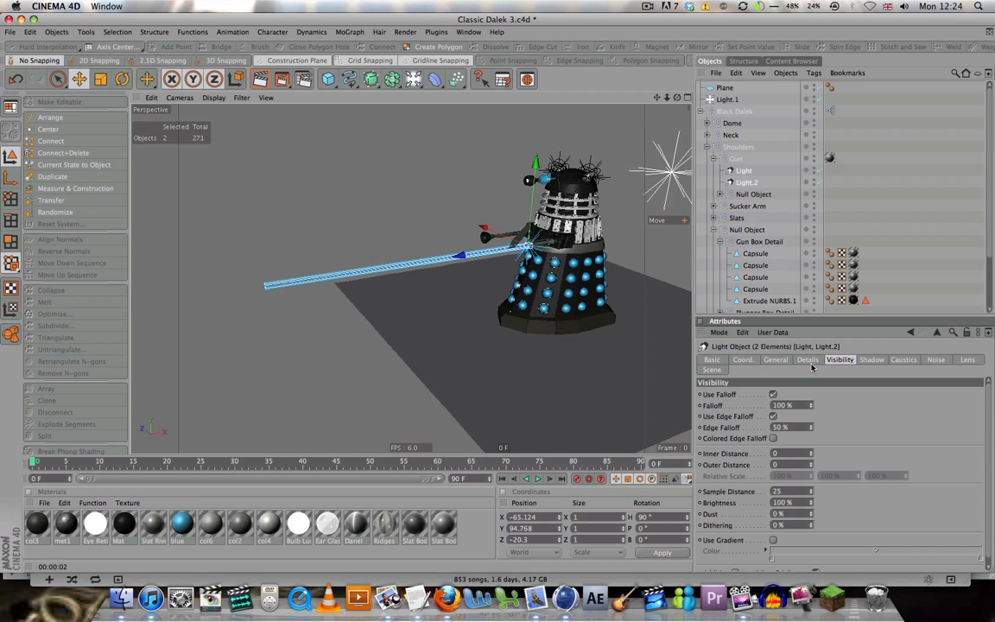
left_click(265, 79)
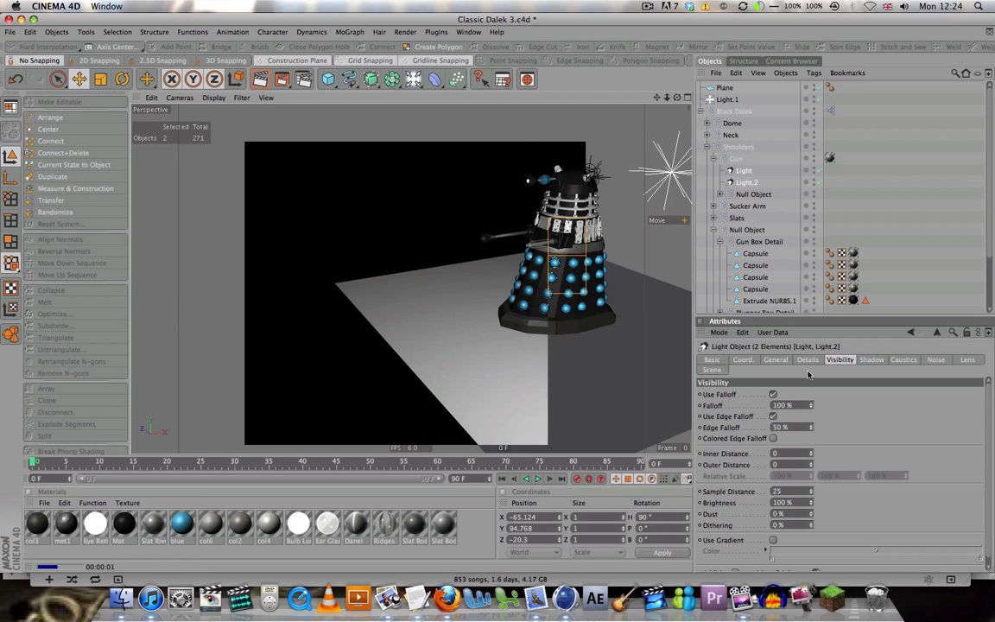
Step: Keyframe the inner and outer visibility distances of both beam lights at frame 0
left_click(805, 359)
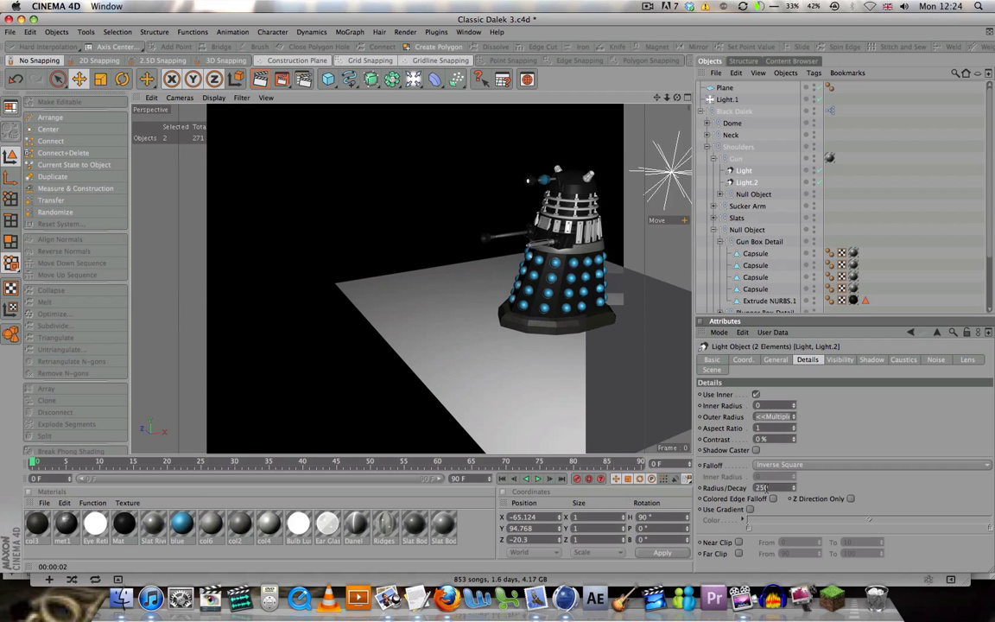
left_click(837, 359)
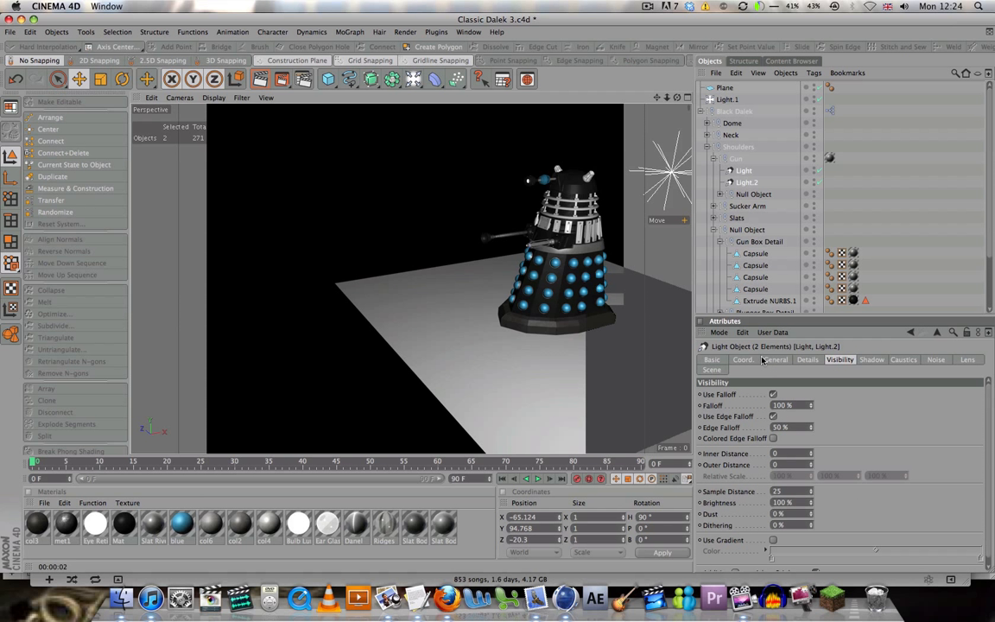
left_click(700, 454, "ctrl")
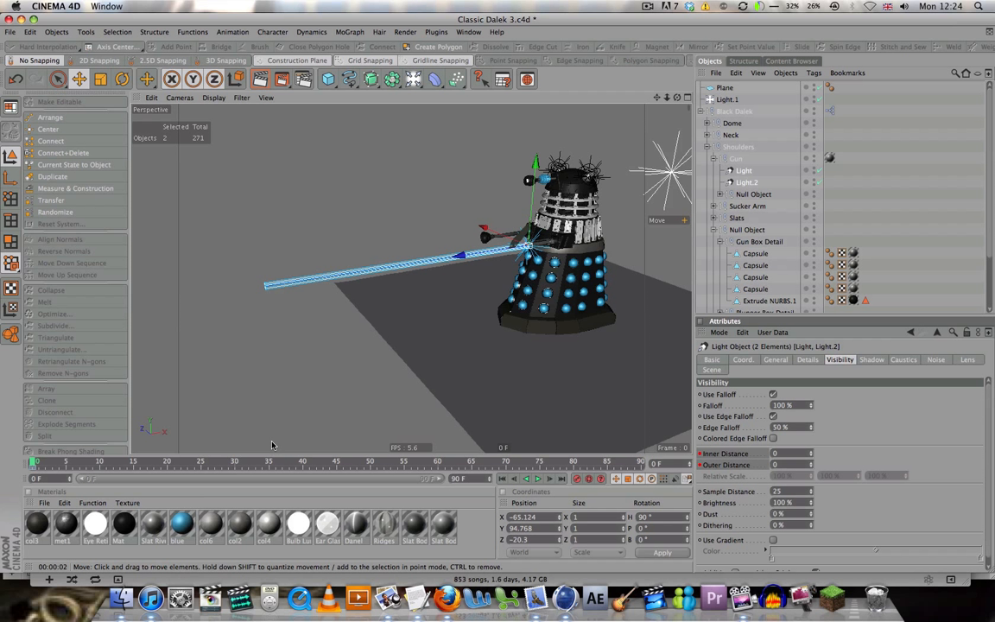
Step: At frame 45, set both lights' inner and outer visibility distances to 250 and keyframe them
left_click(35, 464)
left_click_drag(34, 463, 338, 465)
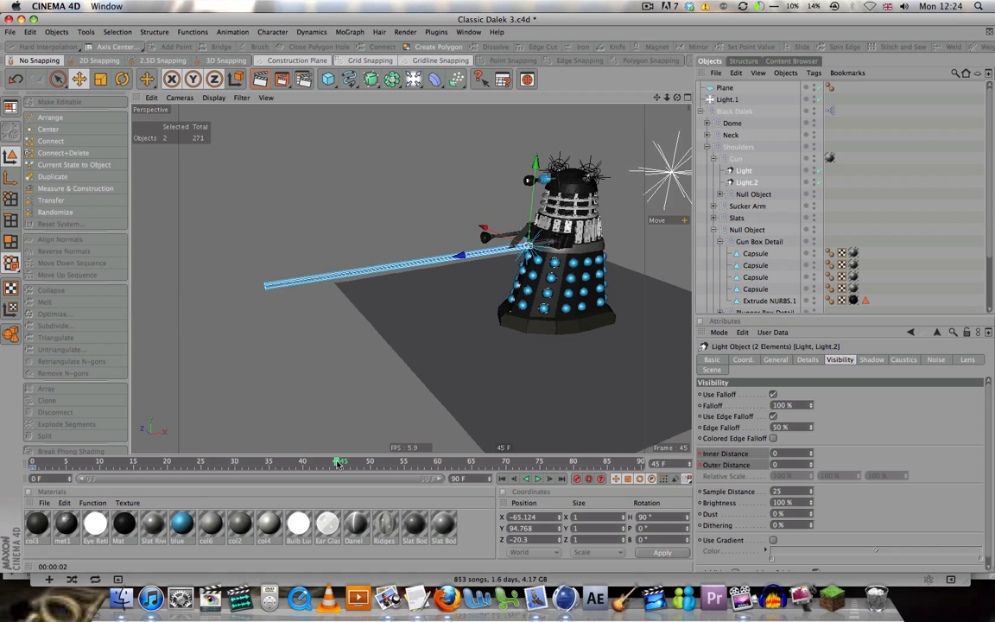
left_click(796, 453)
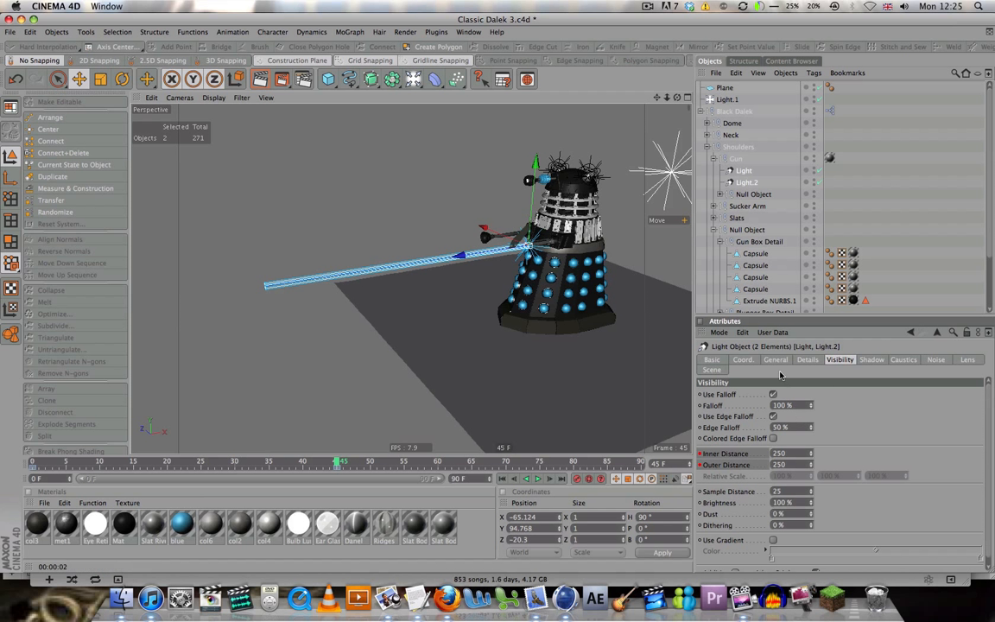
Step: At frame 0, set the radius/decay of both beam lights to 0 and keyframe it
left_click(807, 360)
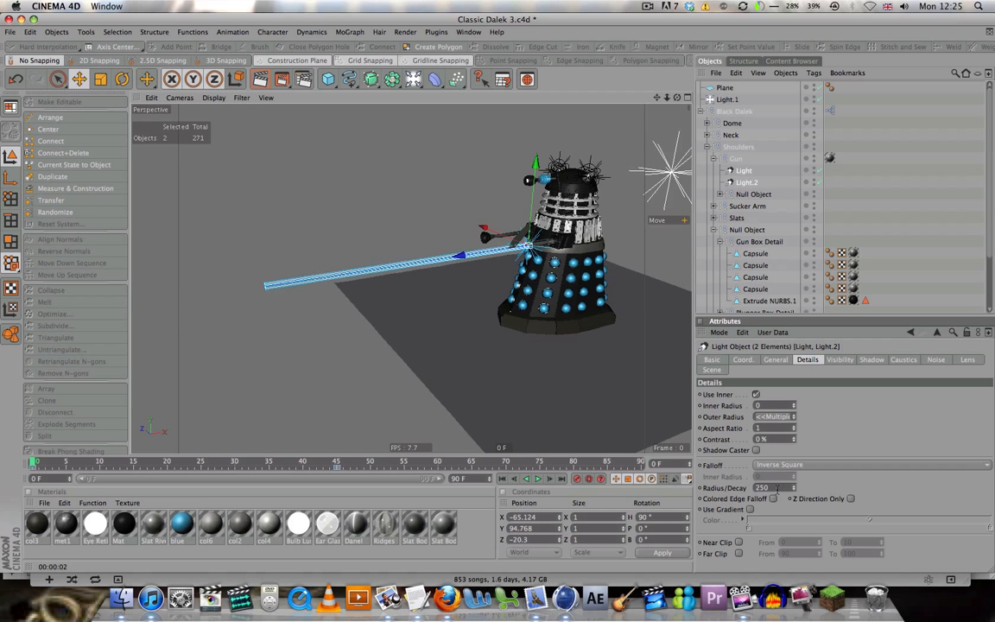
left_click_drag(755, 487, 705, 484)
type("0")
key("Return")
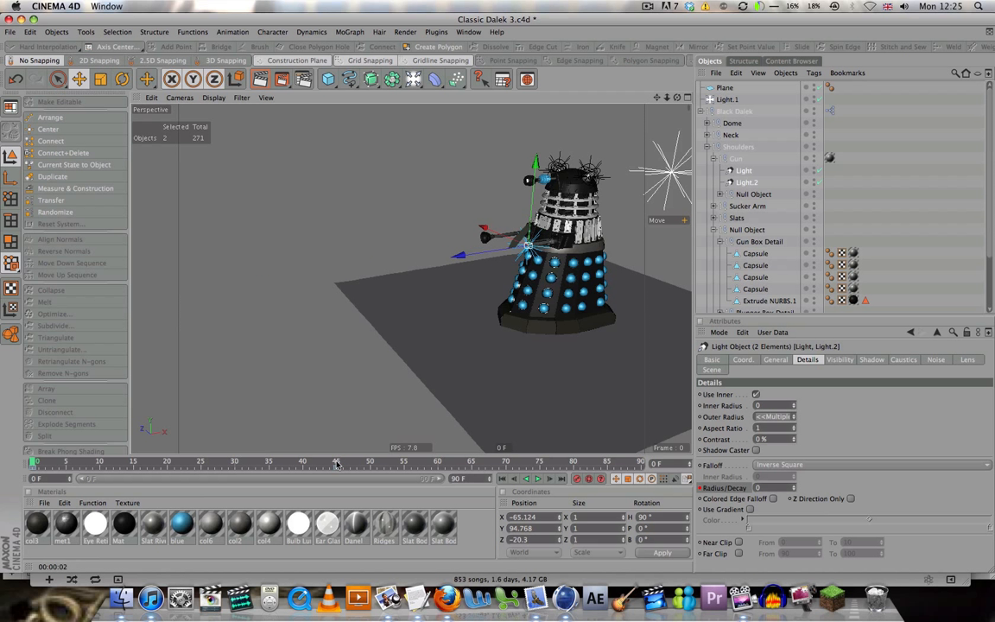
Step: At frame 45, set the radius/decay of both beam lights to 250 and keyframe it
left_click_drag(764, 487, 704, 469)
type("2")
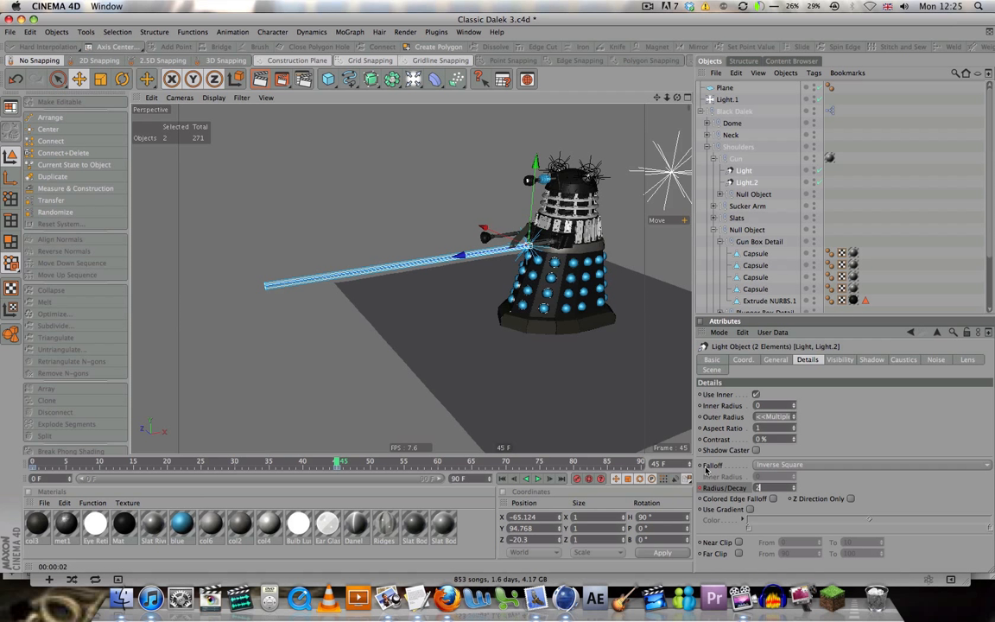
type("50")
Step: Scrub the timeline from frame 0 past frame 45 to preview the growing beam, and return to frame 45
left_click(372, 464)
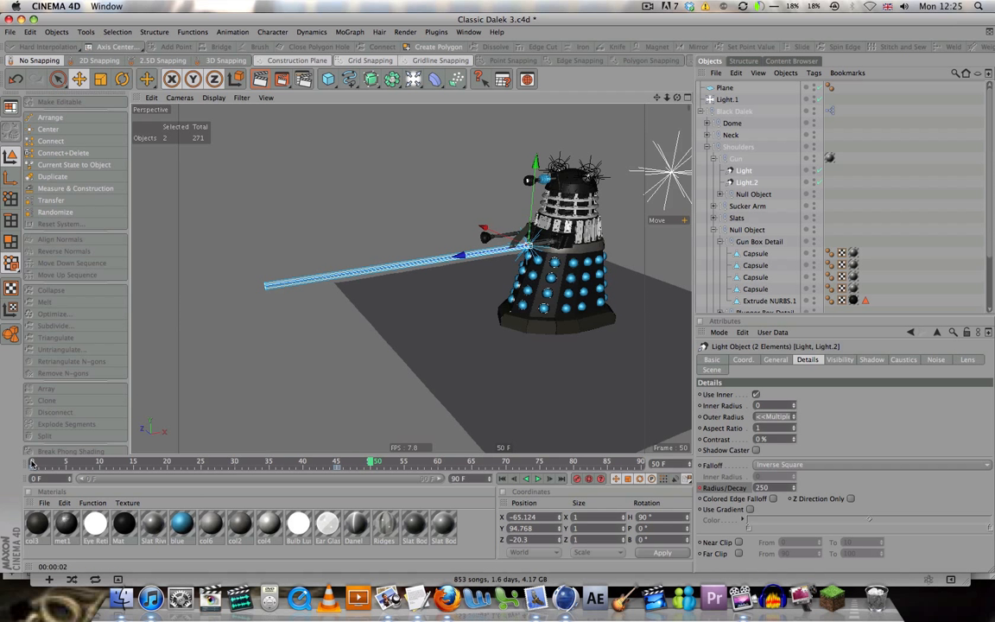
left_click_drag(31, 464, 395, 447)
left_click(338, 462)
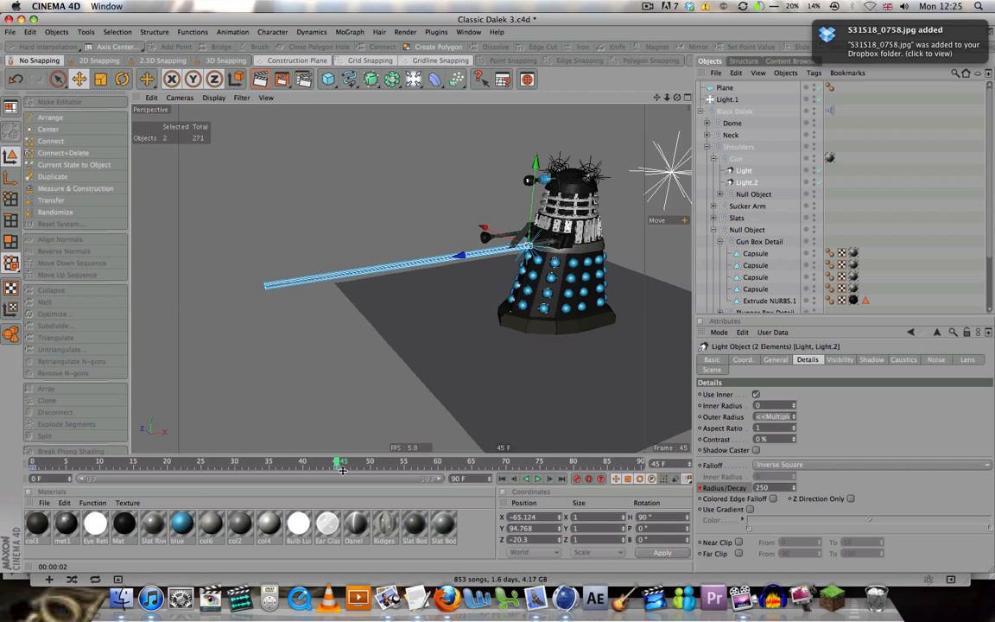
Step: At frame 50, set the radius/decay of both beam lights to 0 and keyframe it
left_click_drag(340, 464, 373, 464)
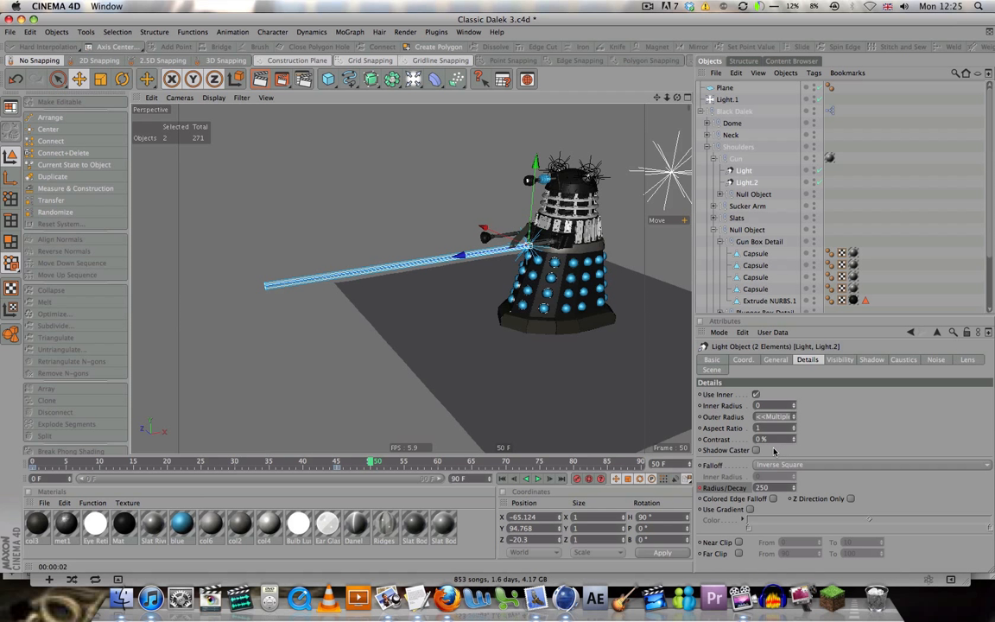
double_click(763, 488)
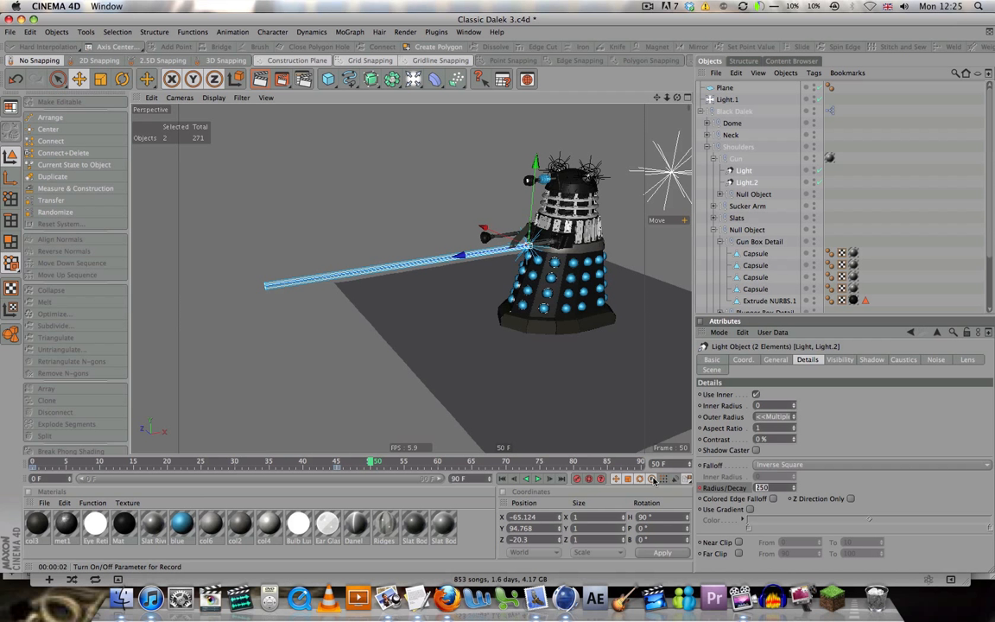
type("0")
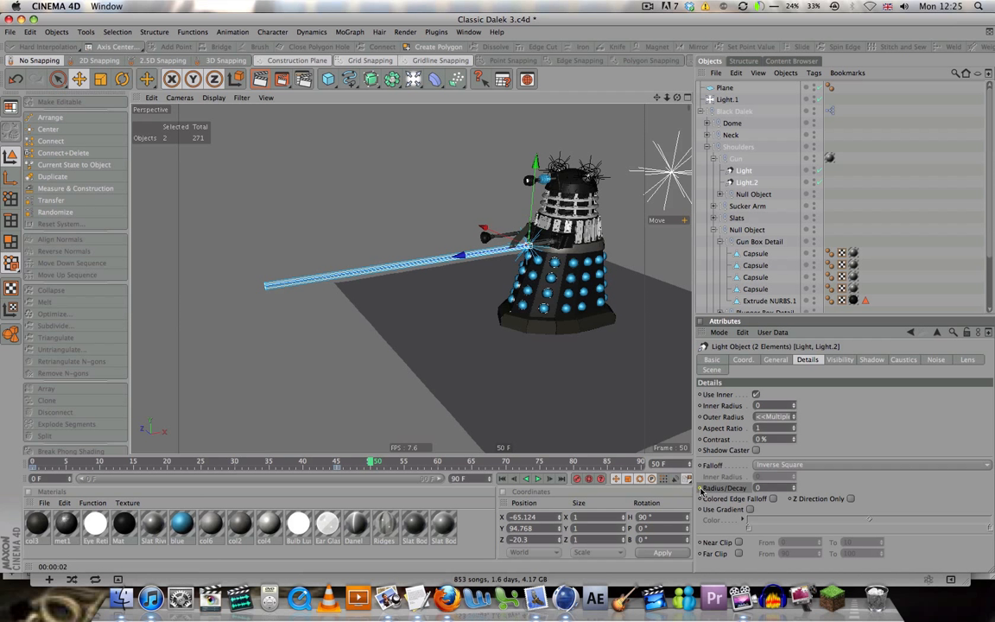
Step: Set both lights' inner and outer visibility distances to 0 at frame 50 and keyframe them
left_click(838, 359)
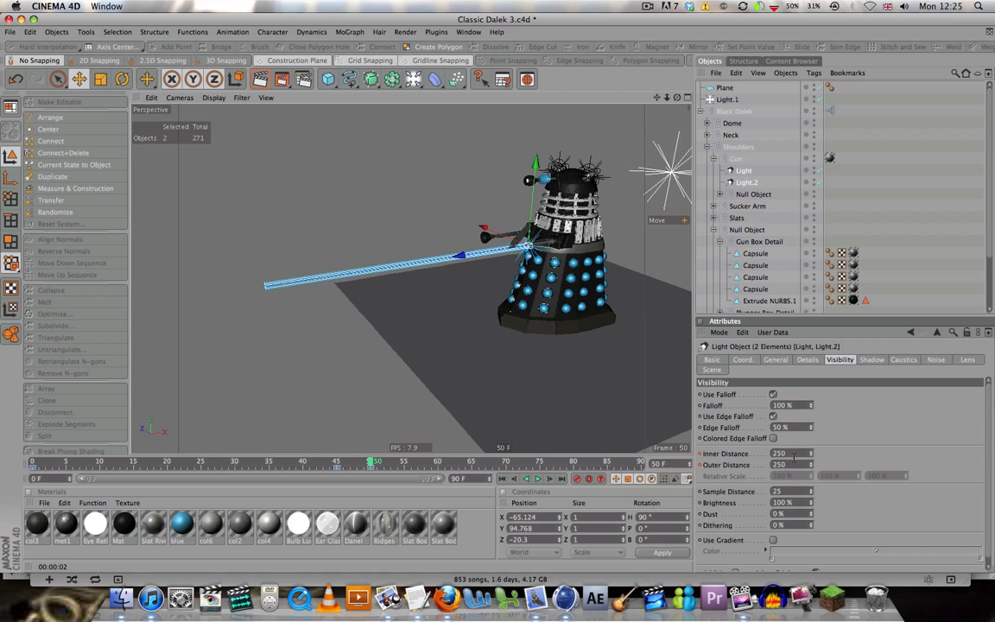
left_click_drag(794, 456, 730, 453)
type("0")
key("Return")
left_click_drag(787, 466, 750, 464)
type("0")
key("Return")
left_click(700, 464, "ctrl")
left_click(700, 455, "ctrl")
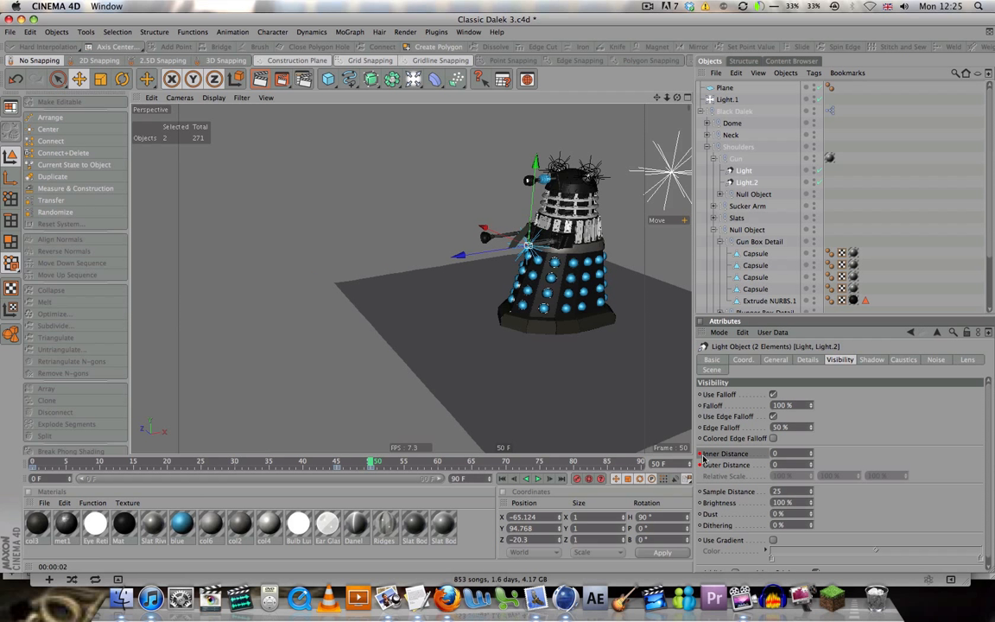
Step: Deselect the lights and play the animation from the start to check the beam firing and retracting
left_click(922, 217)
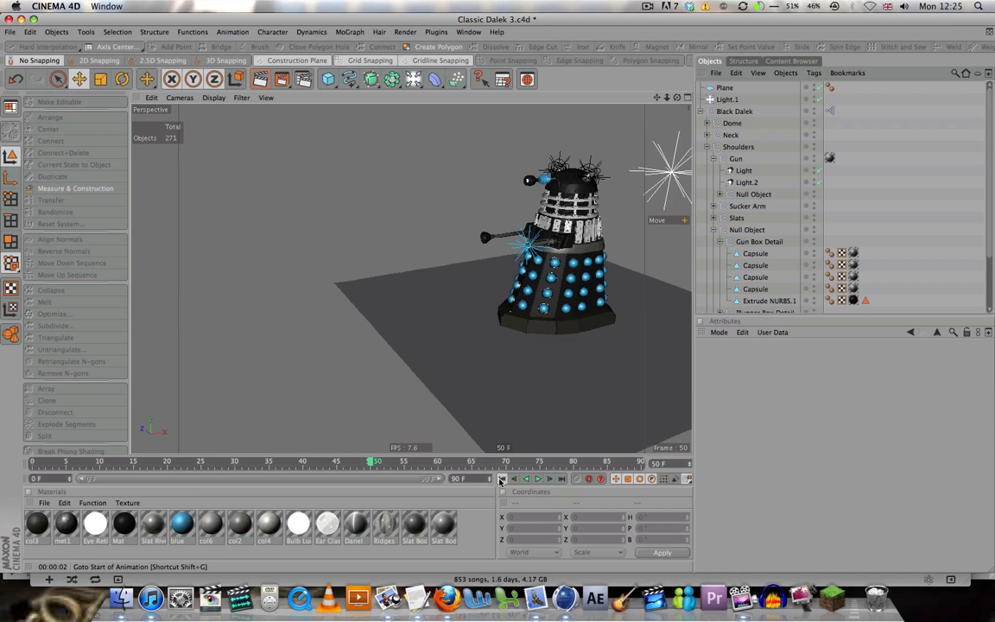
left_click(501, 481)
left_click(536, 480)
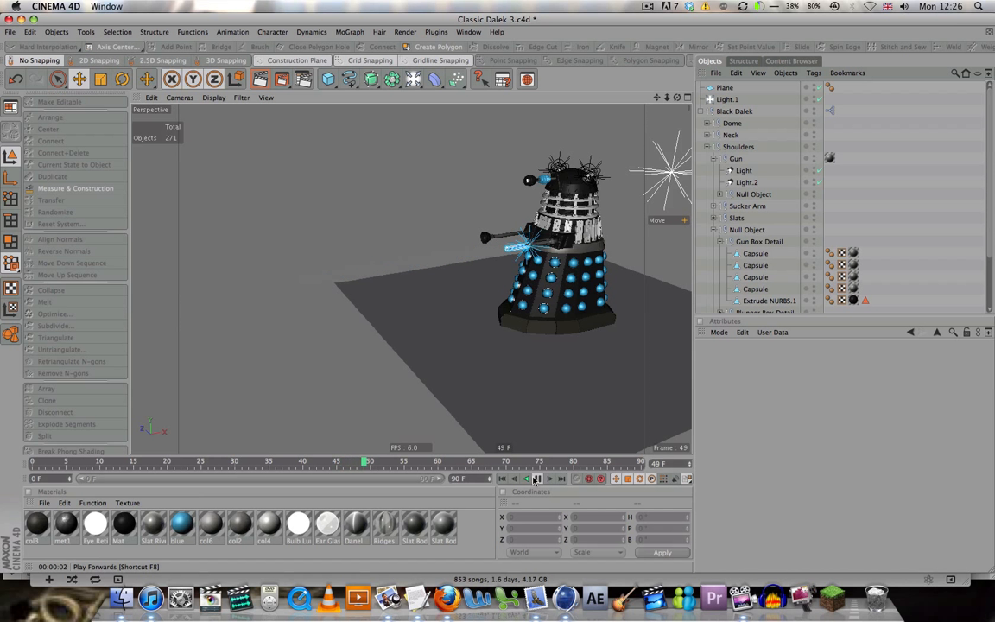
left_click(536, 478)
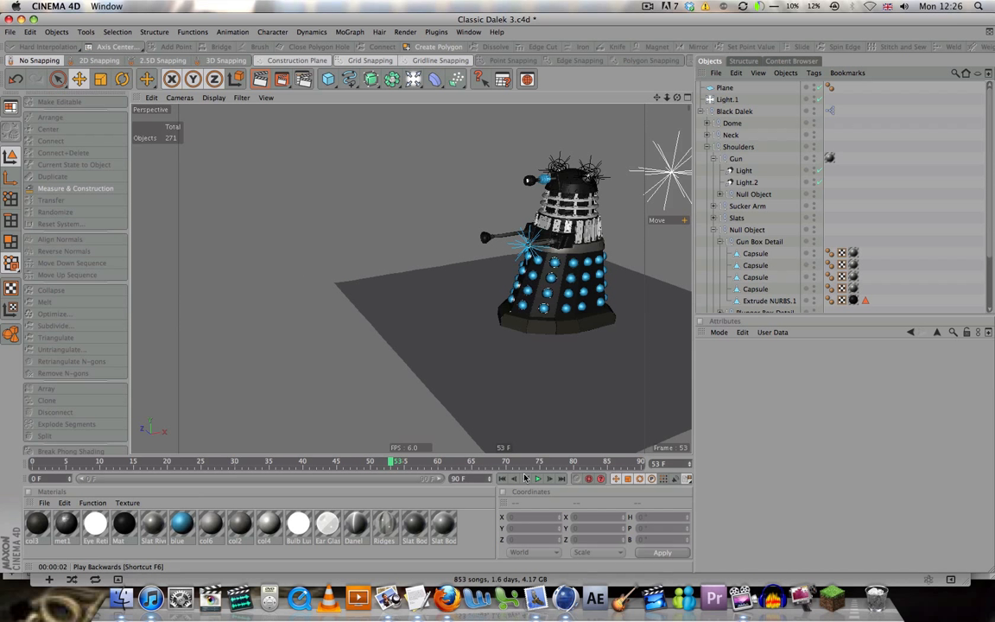
Step: Review the general settings of the white beam light under the Gun, then clear the selection
left_click(743, 171)
left_click(775, 359)
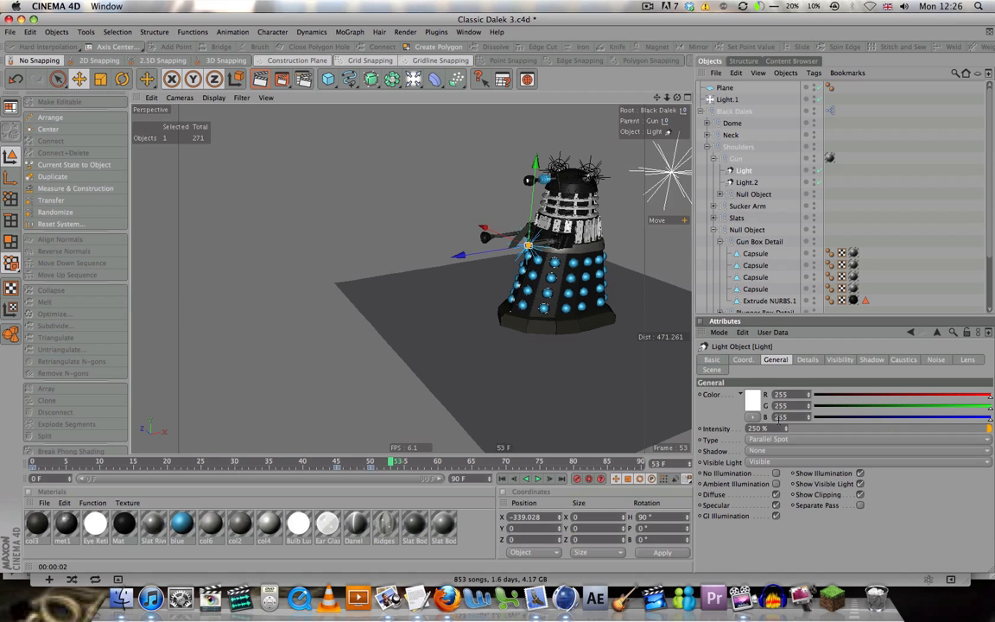
left_click(679, 376)
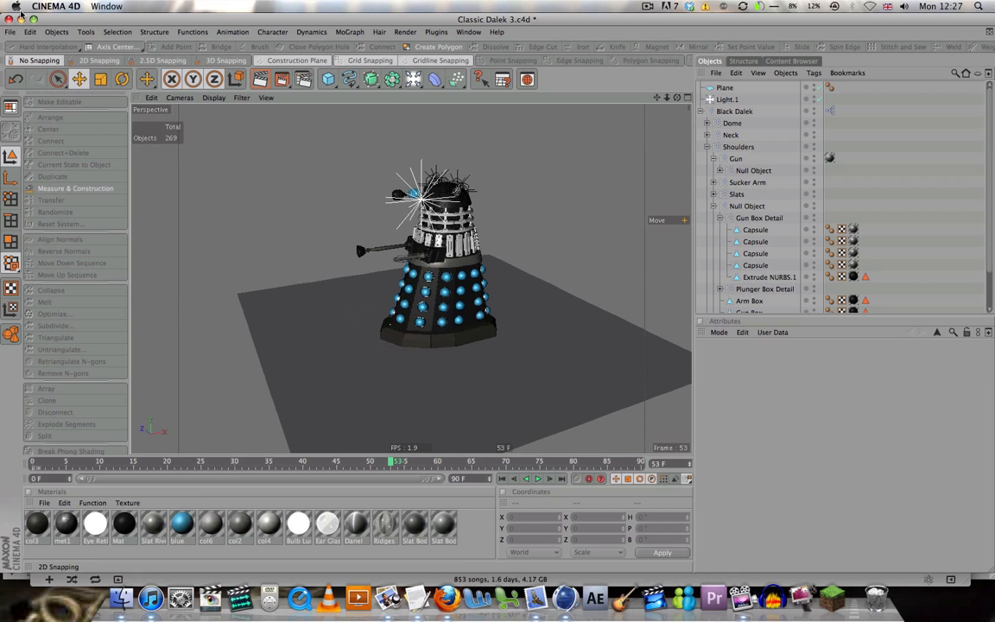
Step: Open the recently used scene Imperial.c4d from the Classic Styles folder
left_click(9, 32)
mouse_move(128, 199)
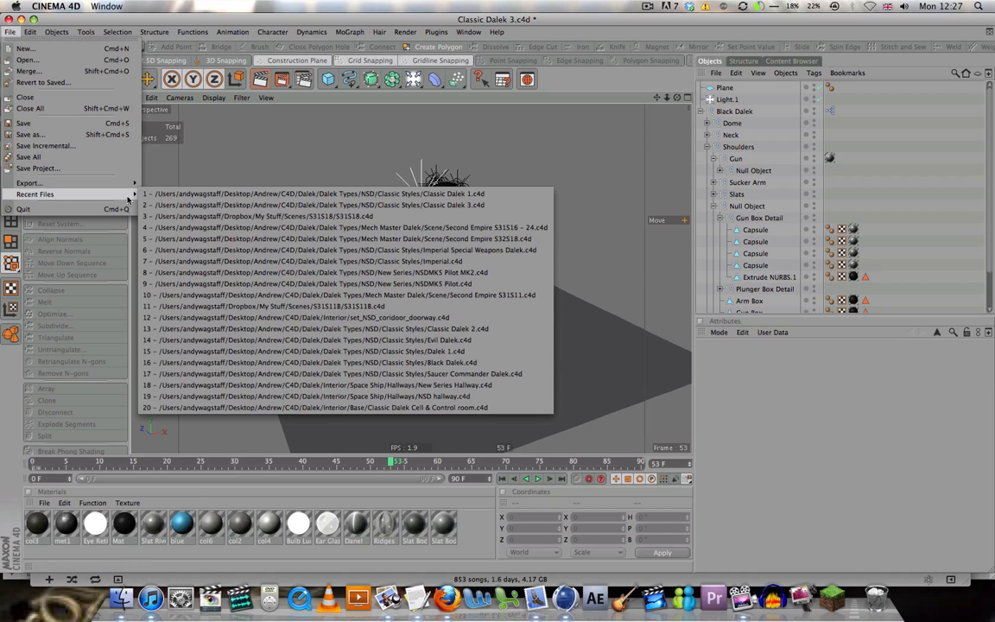
left_click(272, 262)
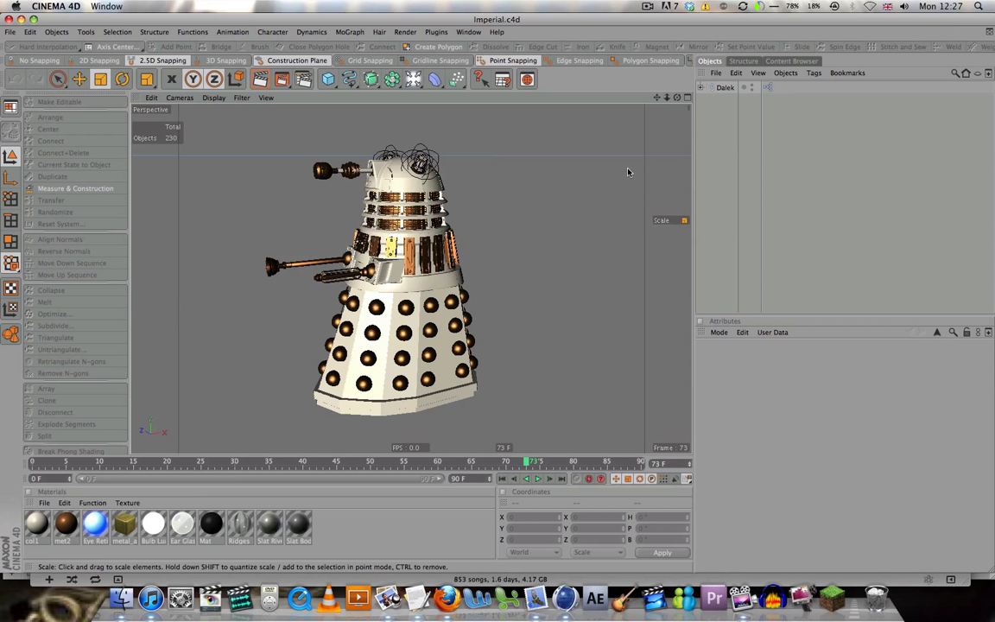
Step: Examine the Imperial Dalek model, its rig controls and its skirt from the opposite side, leaving nothing selected
left_click(723, 88)
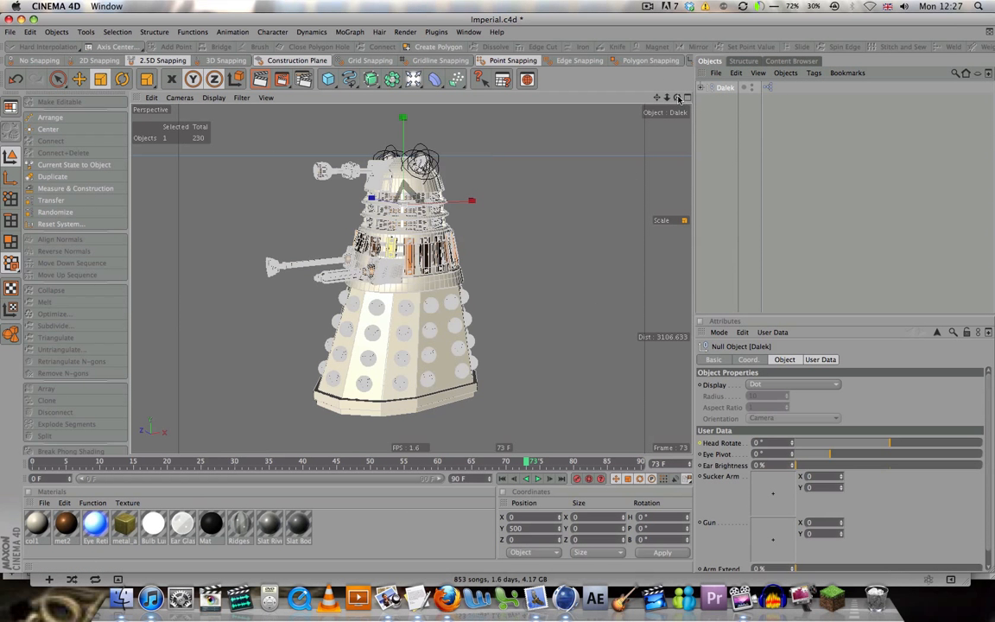
left_click_drag(679, 98, 605, 102)
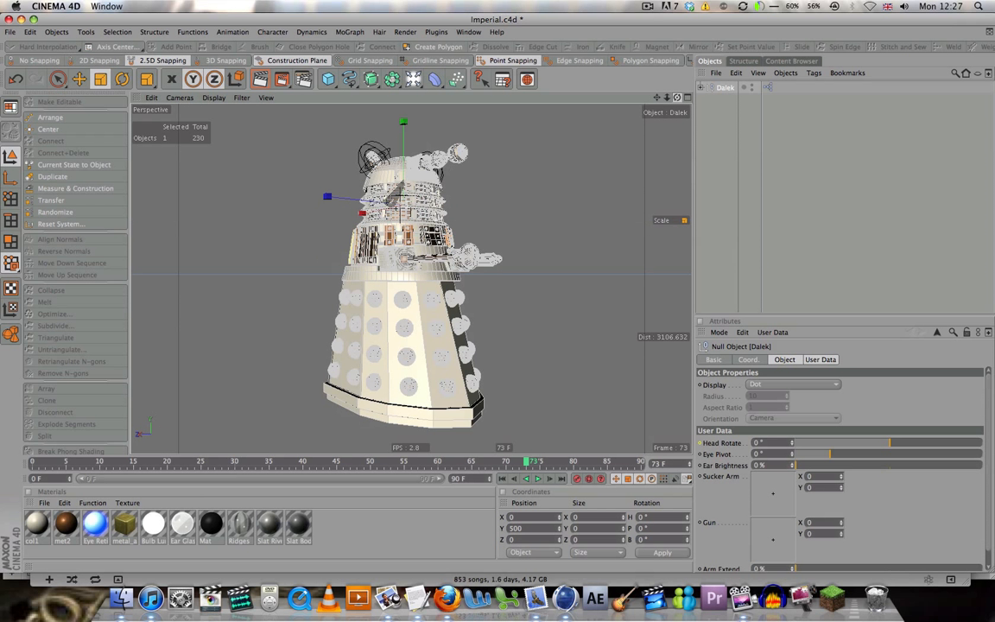
left_click(754, 168)
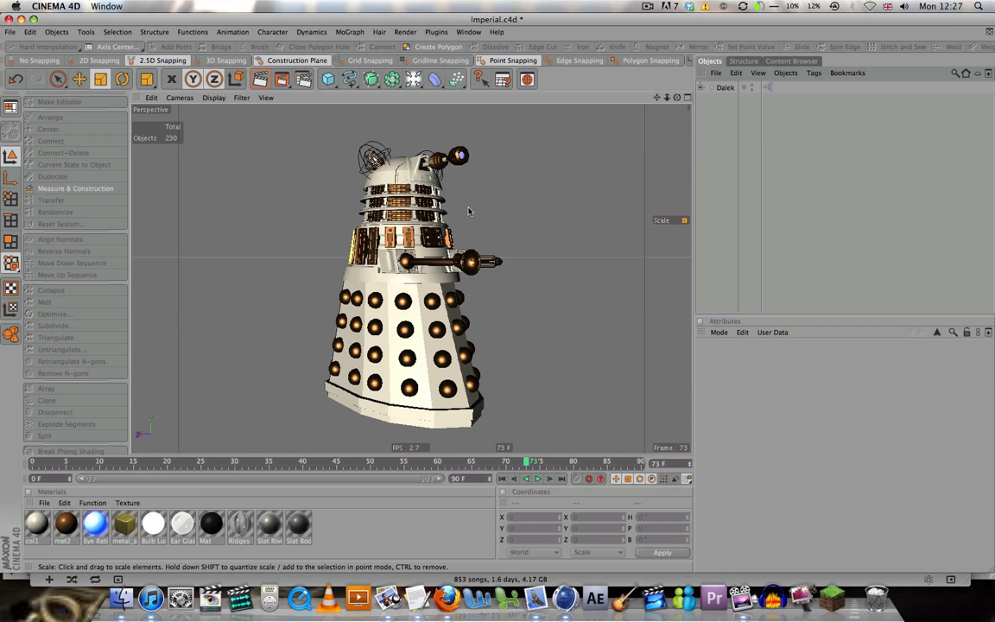
left_click(442, 423)
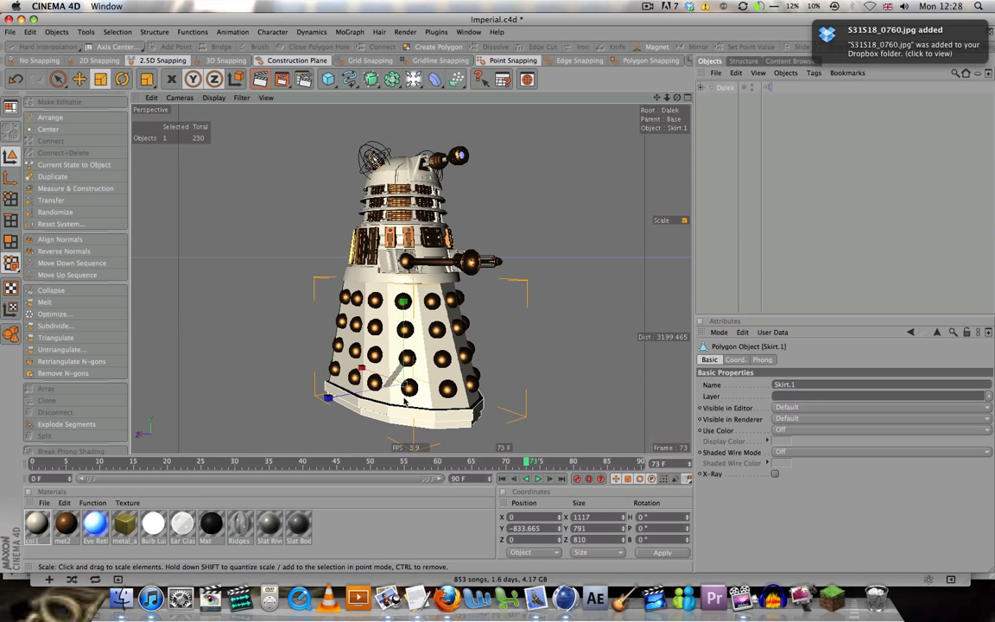
left_click(299, 197)
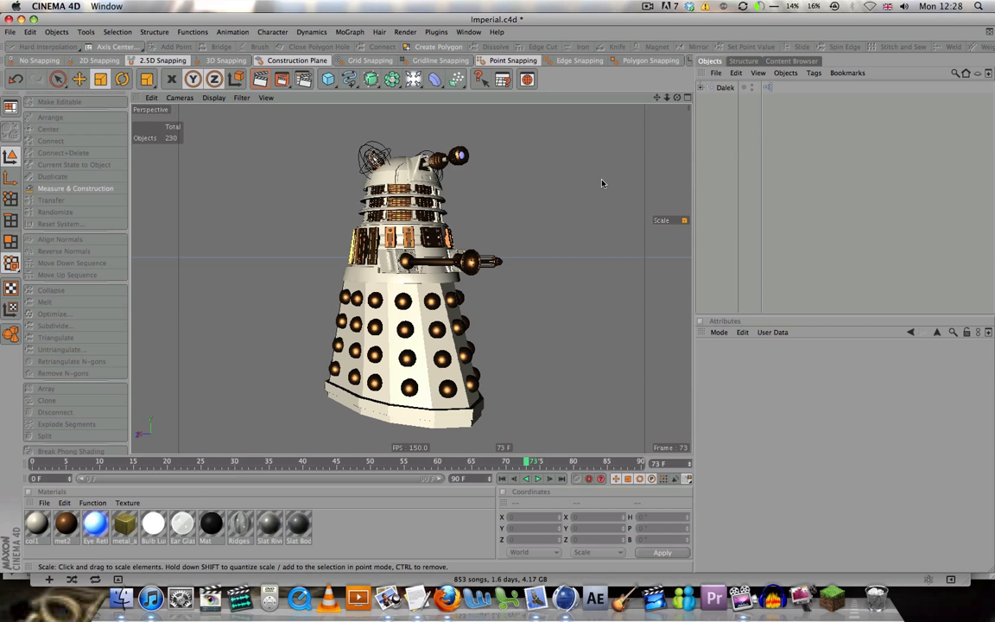
Step: Close Imperial.c4d without saving its changes and return to the Classic Dalek 3 scene
left_click(9, 32)
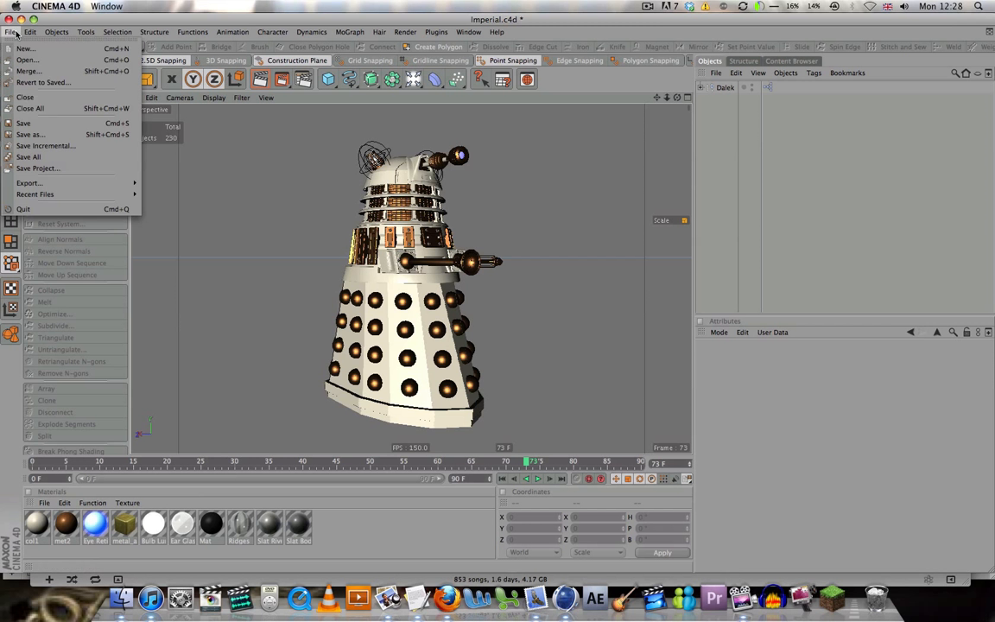
left_click(35, 87)
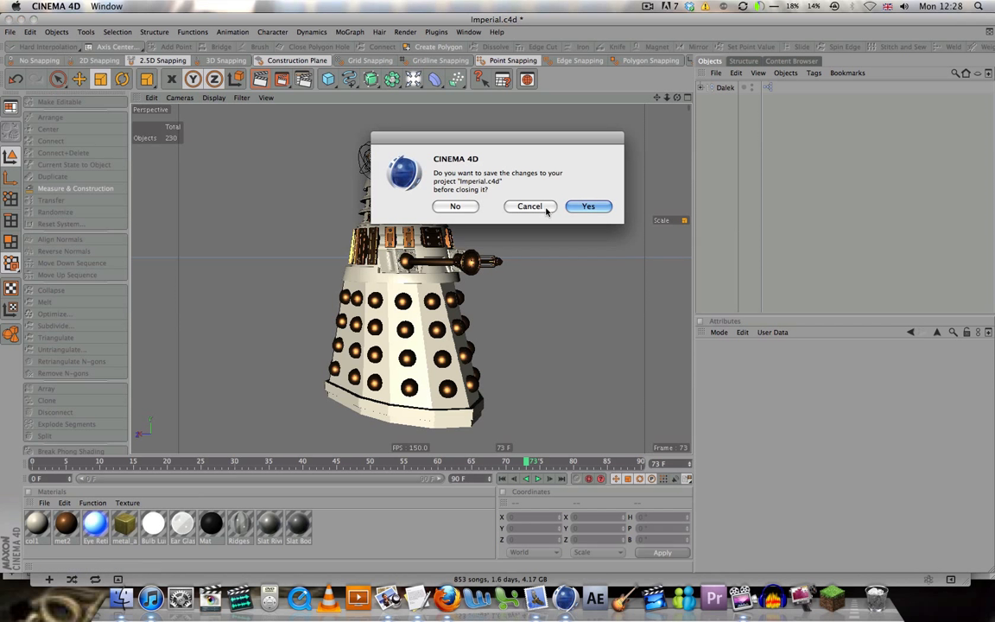
left_click(458, 206)
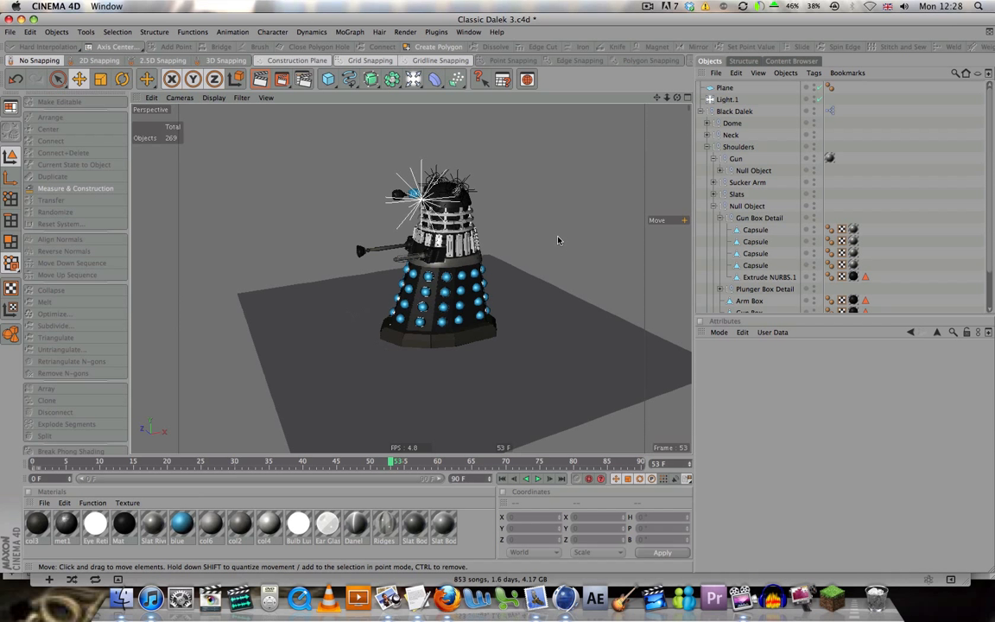